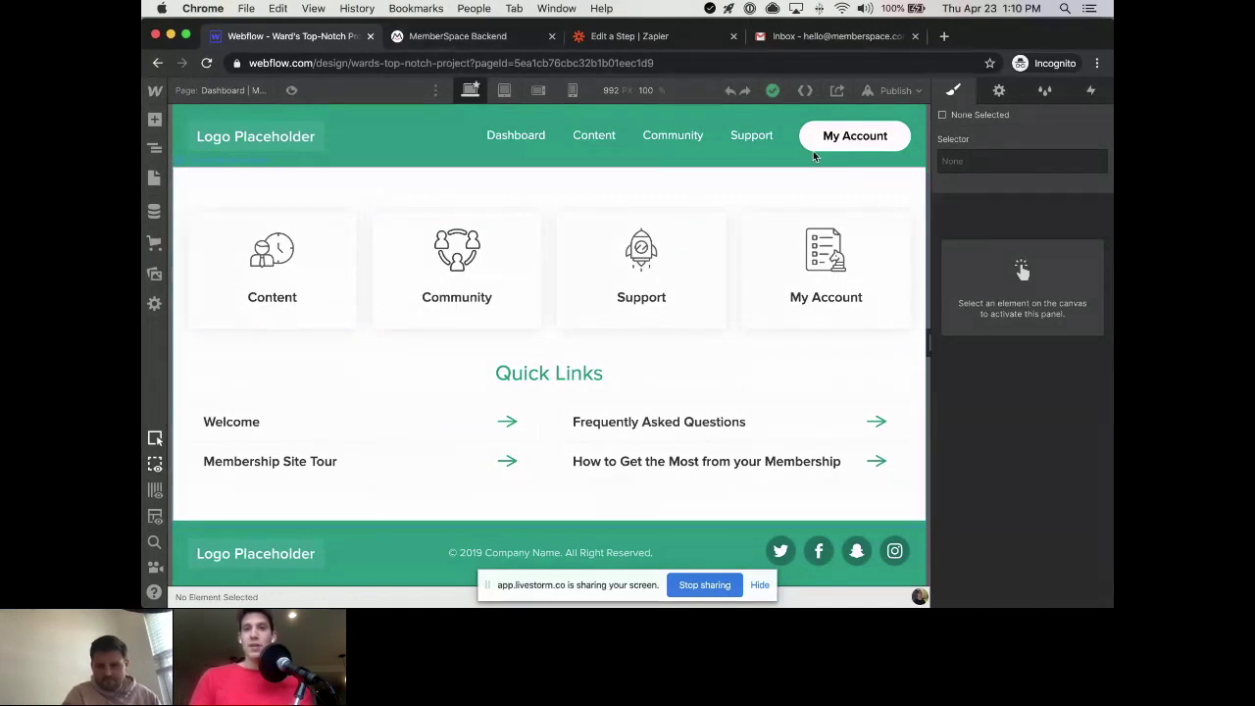
Step: Publish the Webflow project to its webflow.io subdomain and open the published site
click(897, 91)
click(841, 279)
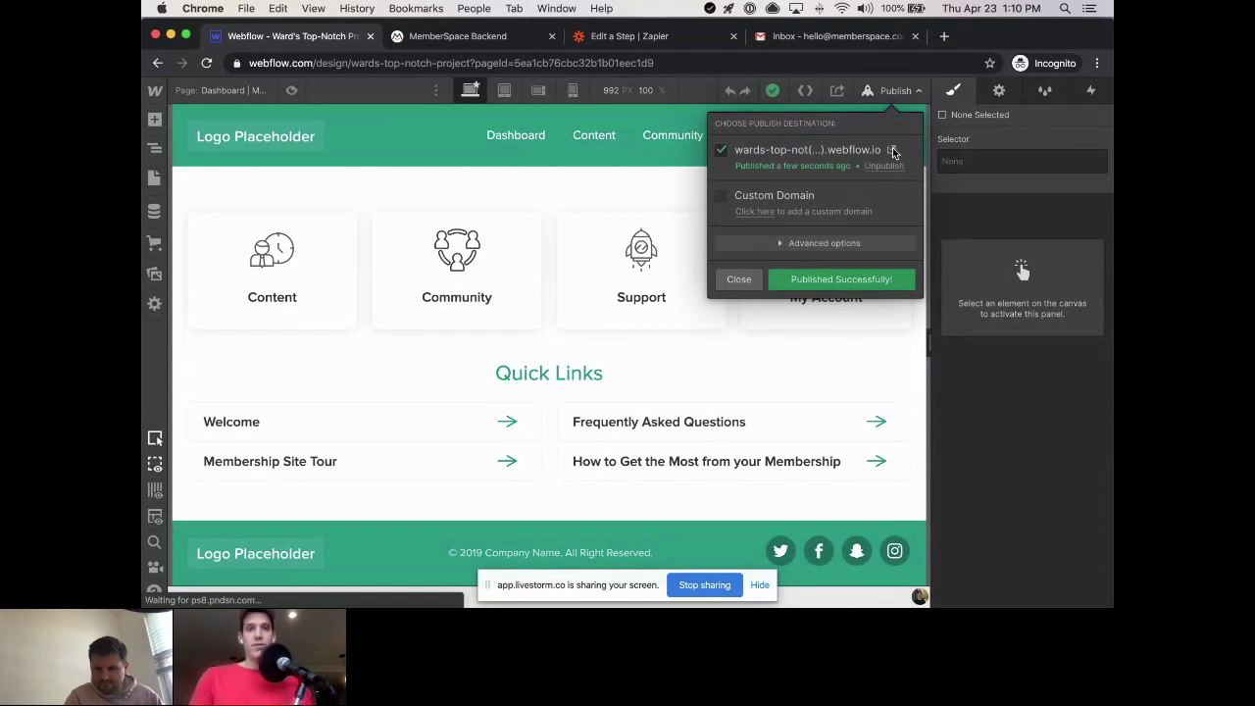
click(892, 150)
Step: Strip the /dashboard-memberspace path from the address and load the site's home page at wards-top-notch-project.webflow.io
click(420, 63)
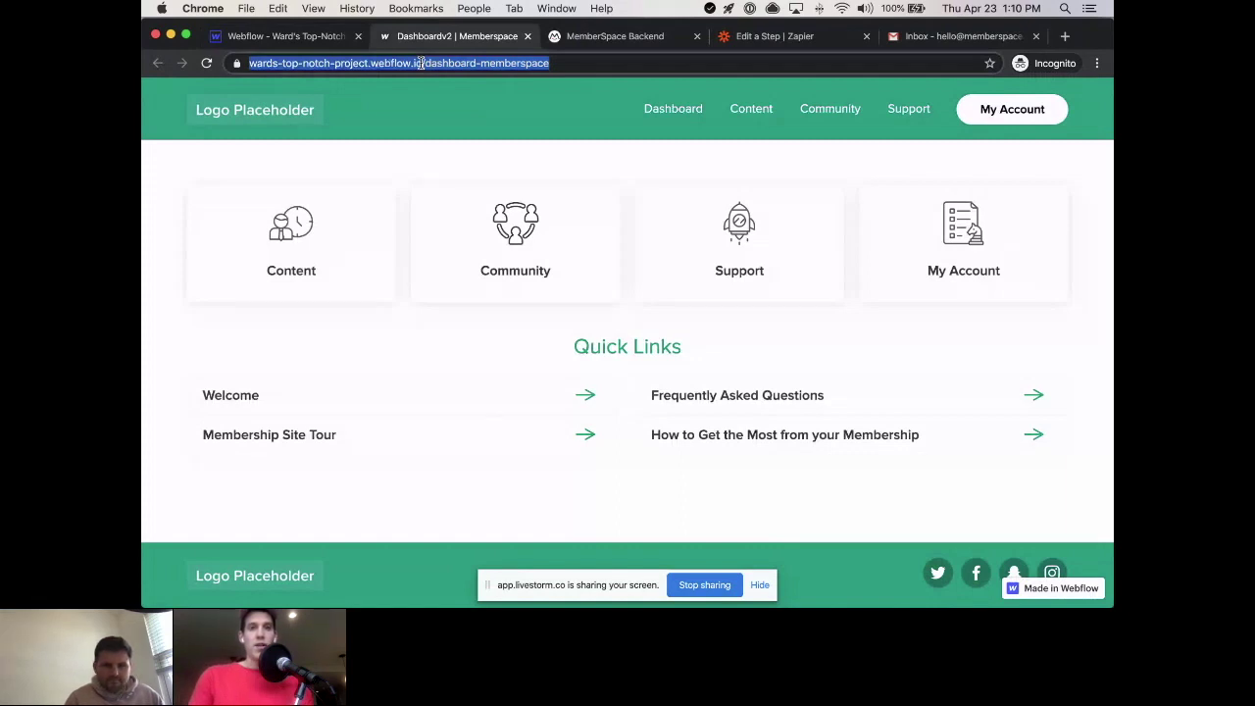
click(420, 62)
key(super+shift+Right)
key(BackSpace)
key(Return)
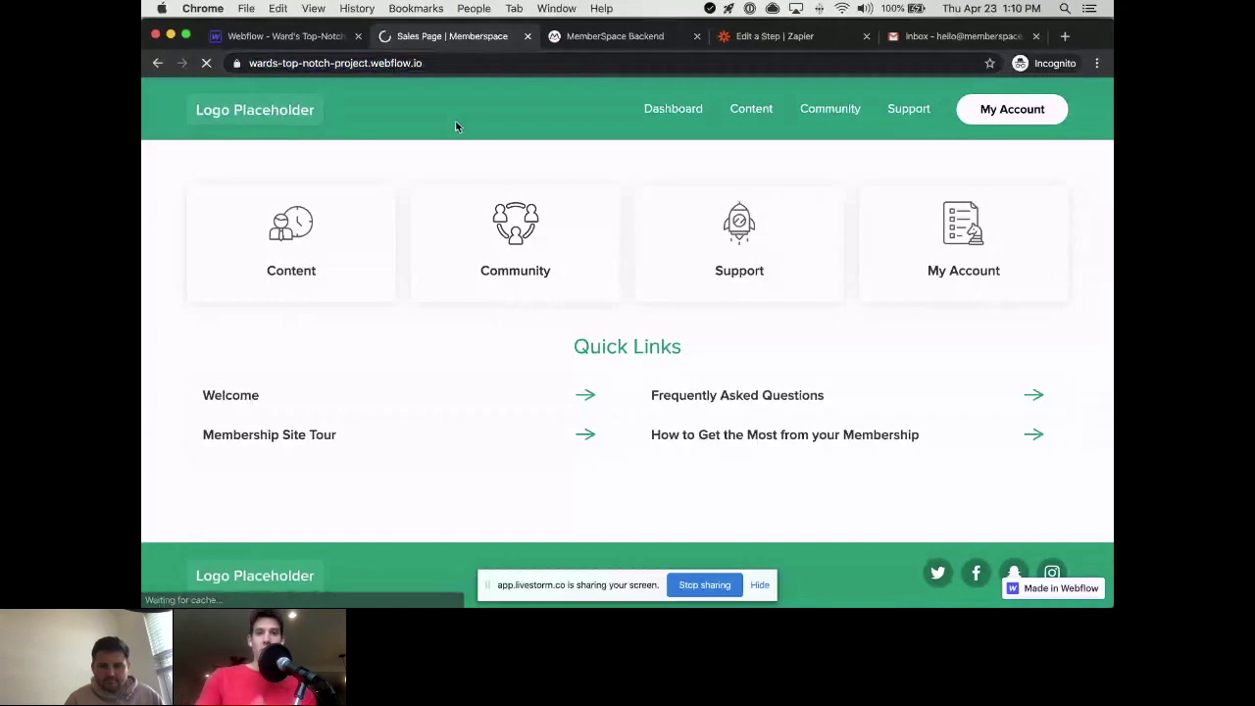
key(ctrl+Tab)
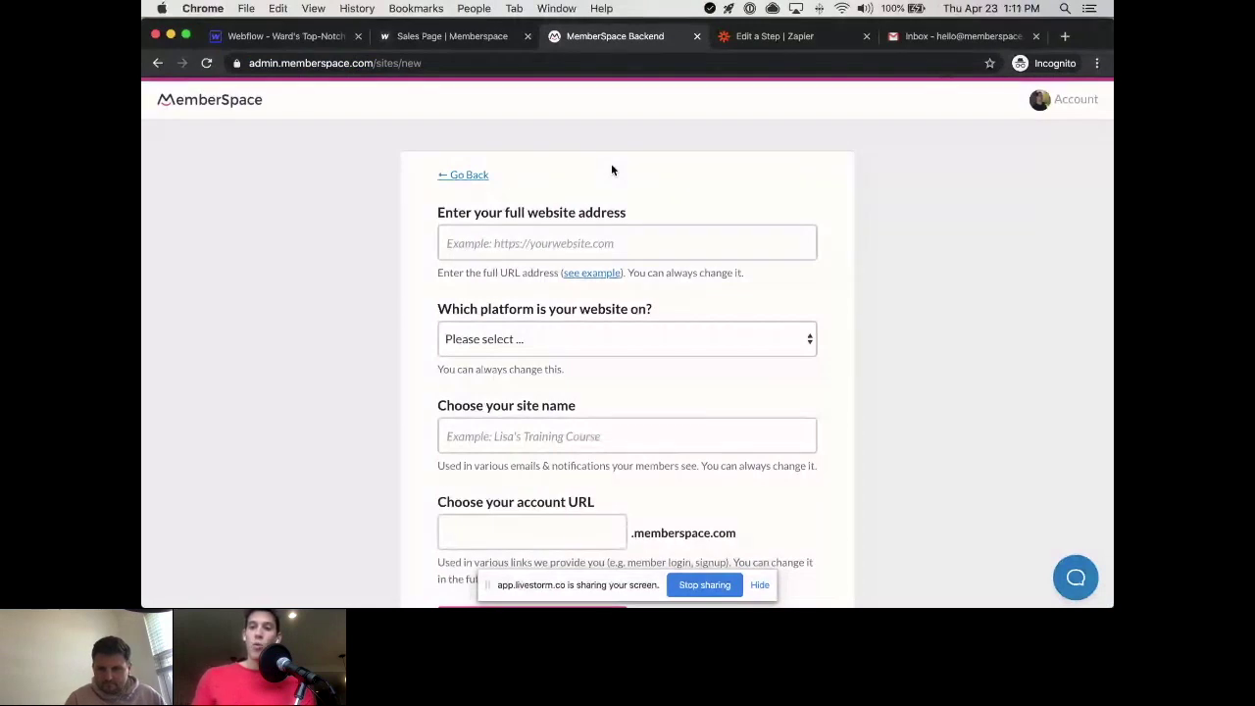
click(587, 243)
key(super+v)
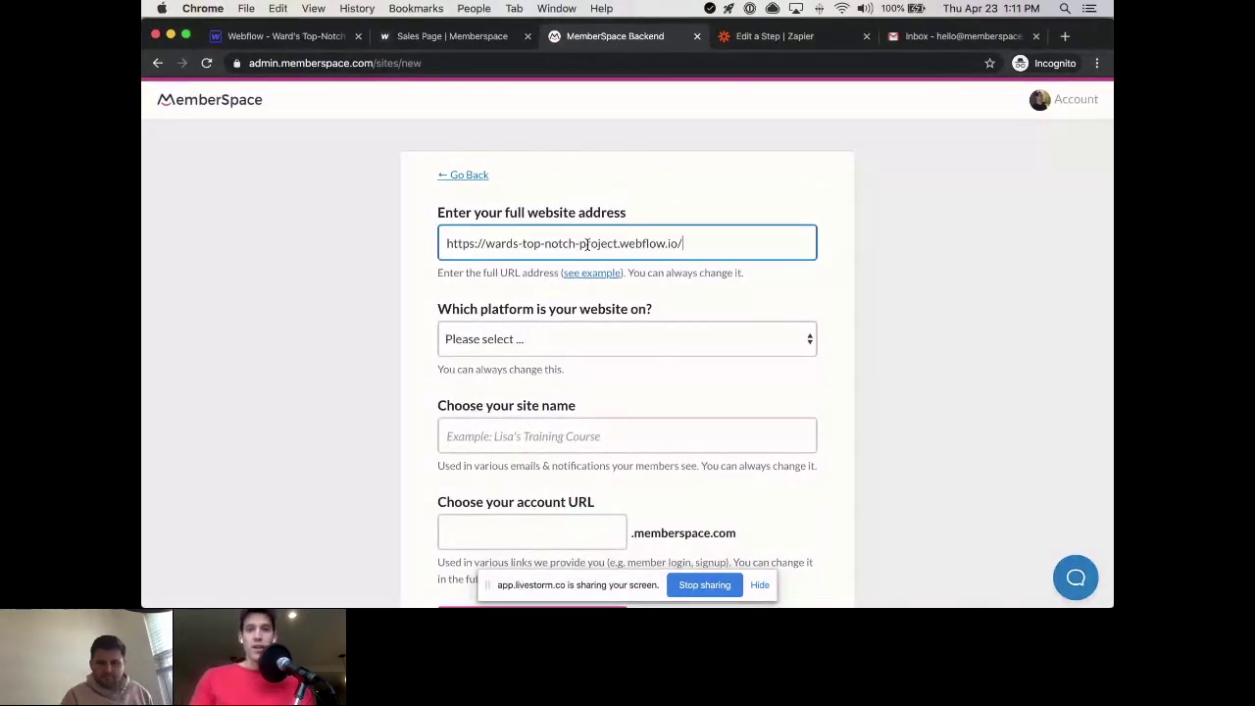
click(566, 330)
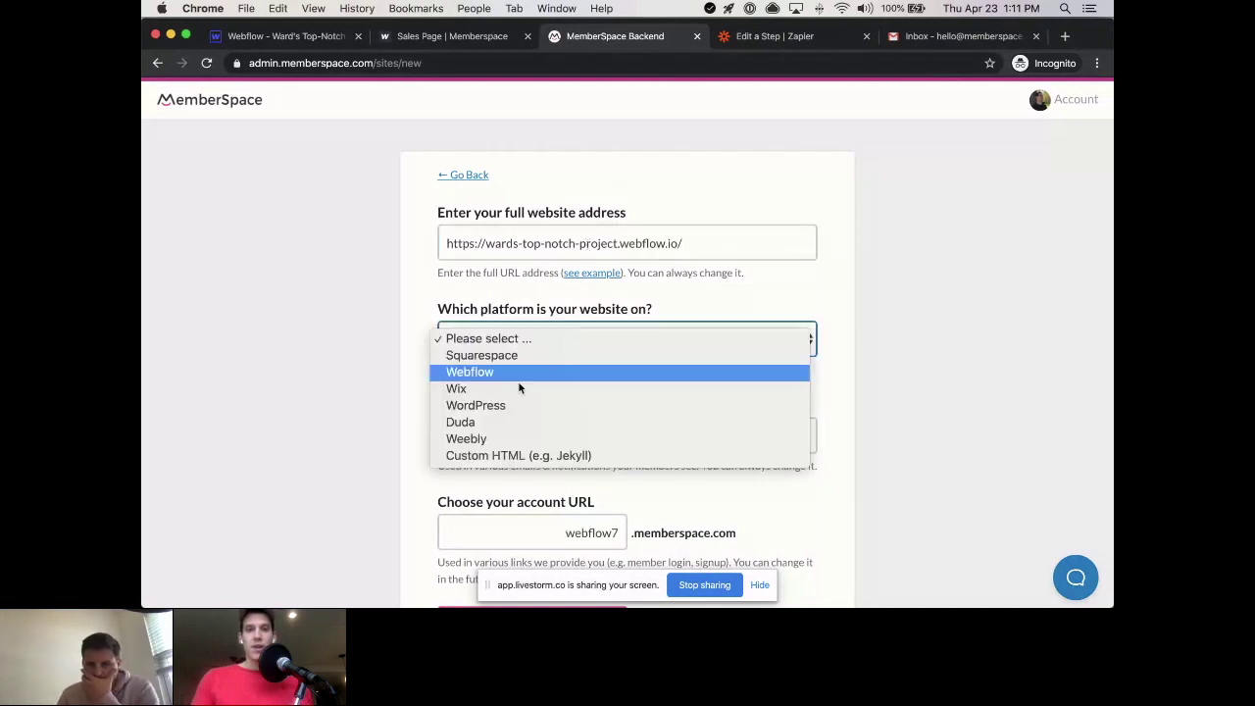
click(470, 372)
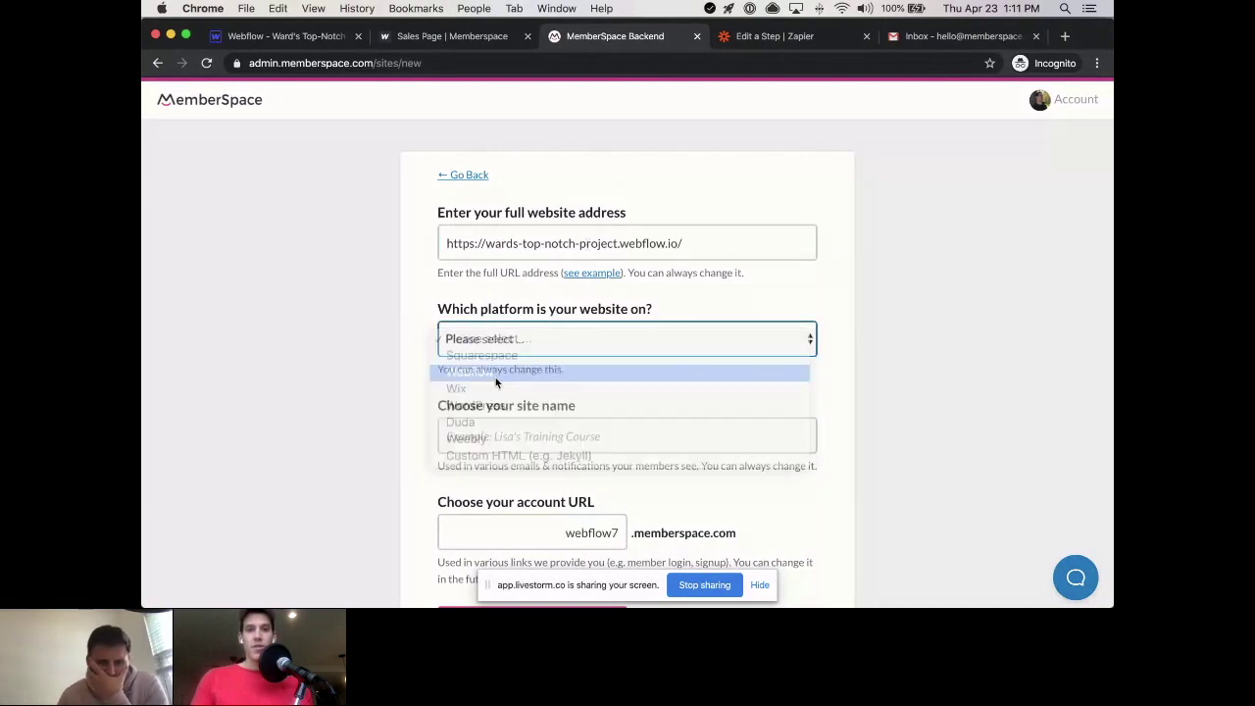
Step: Name the site Community Workshop and create it
click(477, 436)
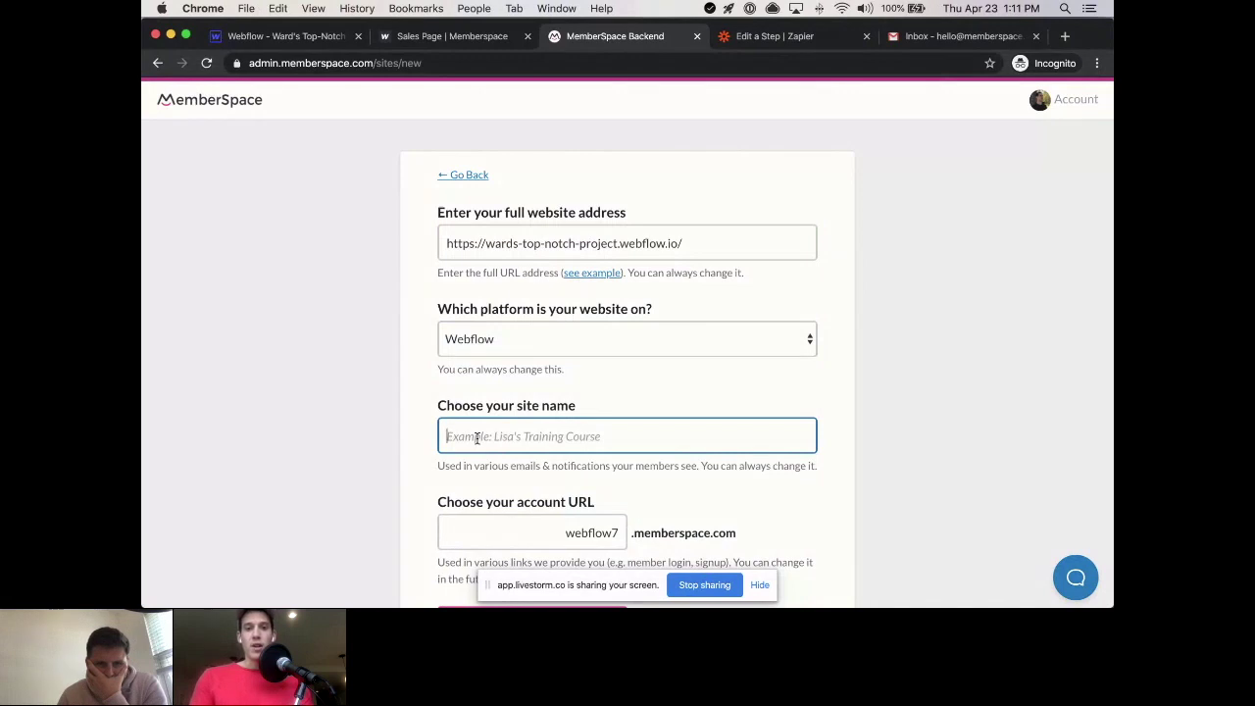
text(Community WOrk)
key(BackSpace)
key(BackSpace)
key(BackSpace)
text(ork)
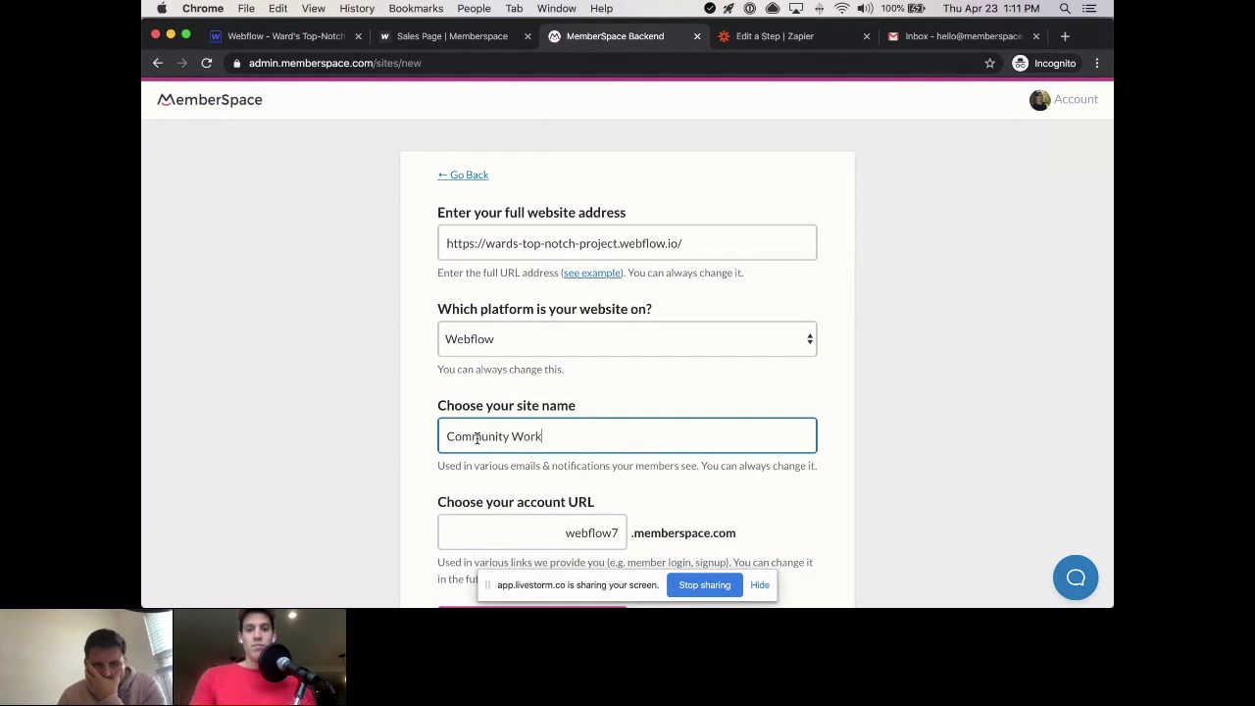
text(shop)
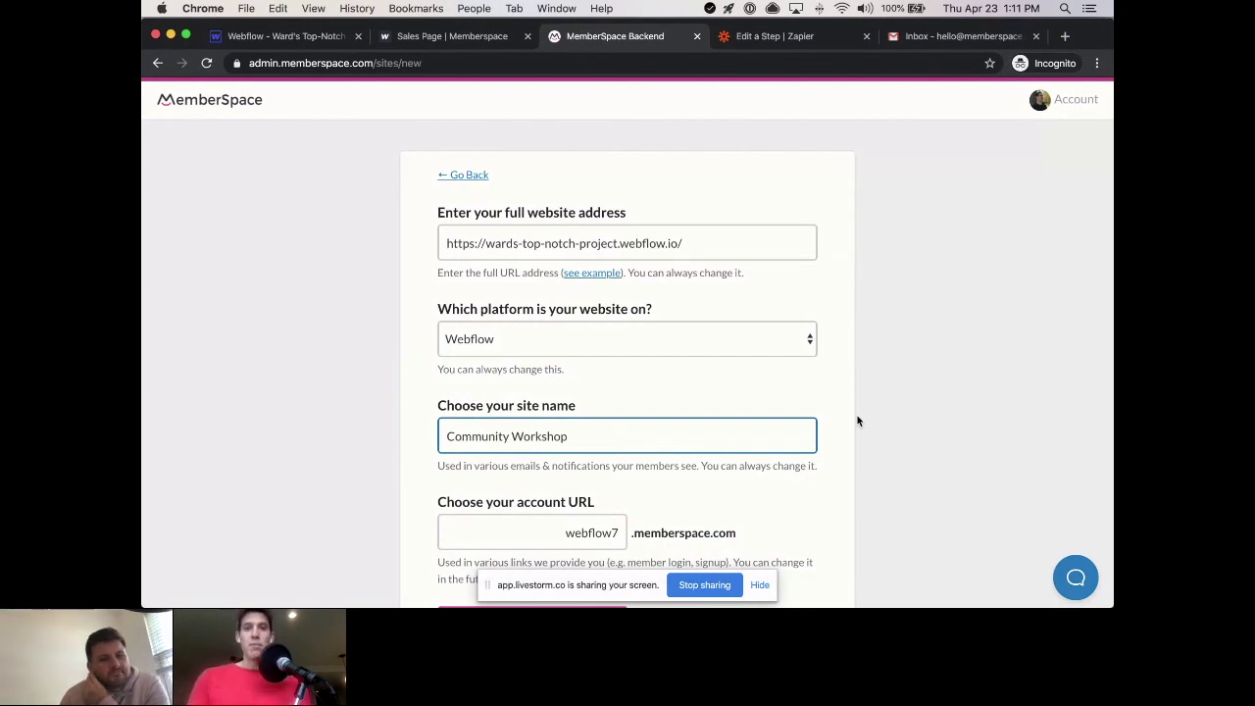
key(Return)
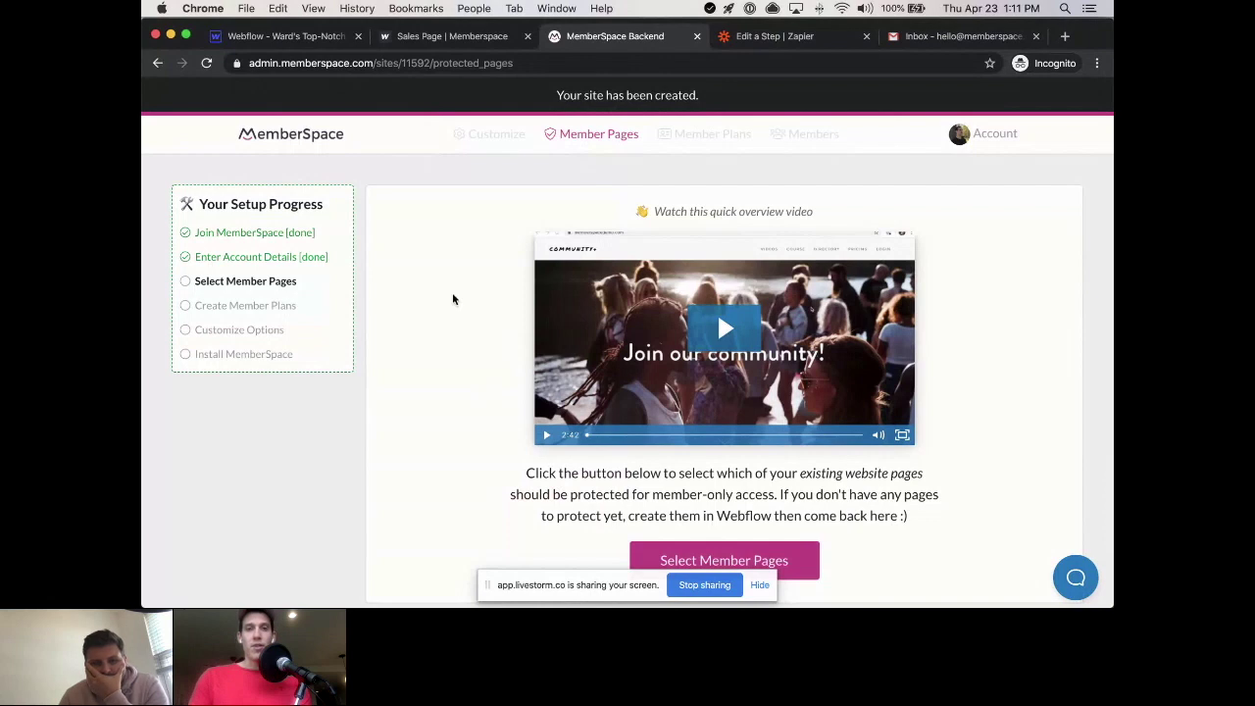
Step: Open the Dashboard page of the published site and copy the /dashboard-memberspace path from its address
click(451, 35)
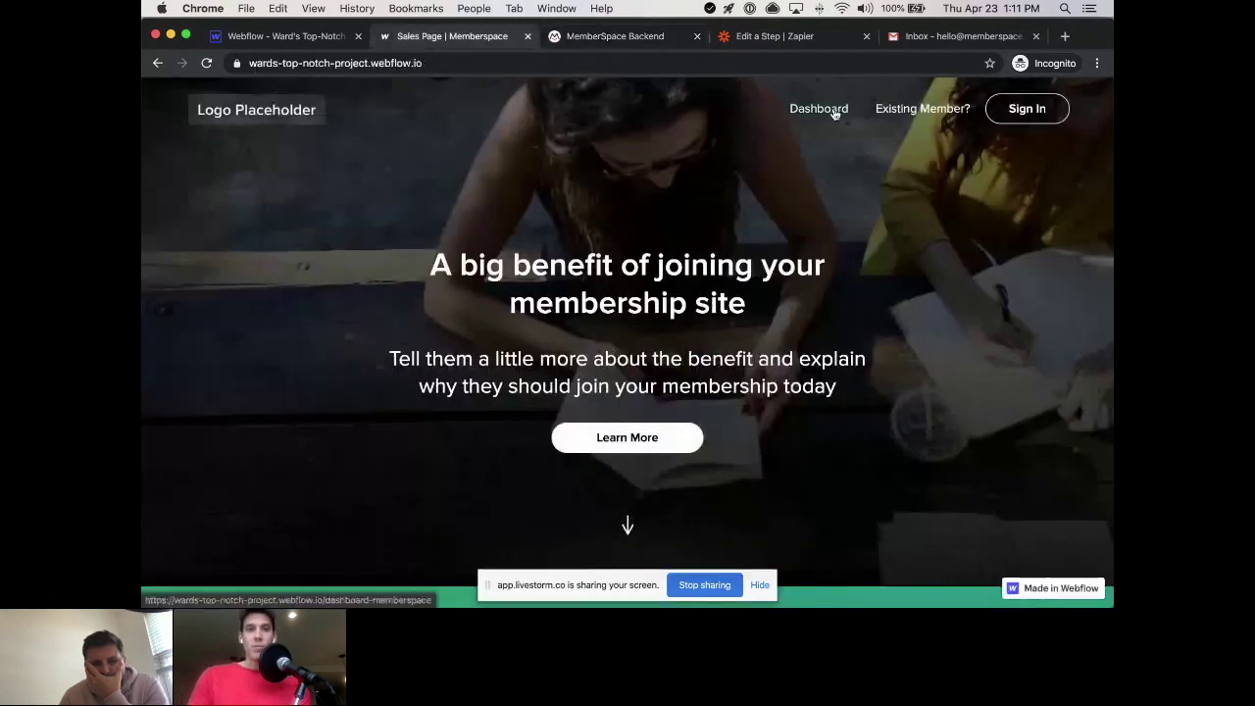
click(834, 113)
click(514, 63)
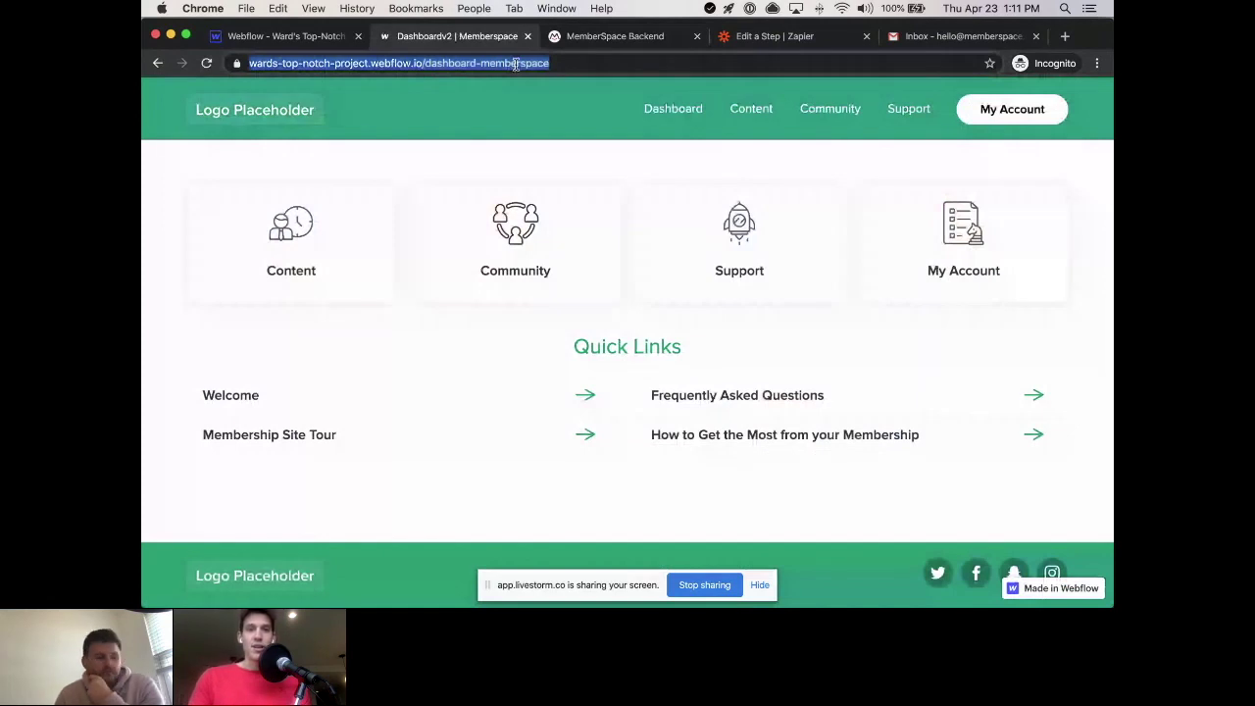
double_click(515, 64)
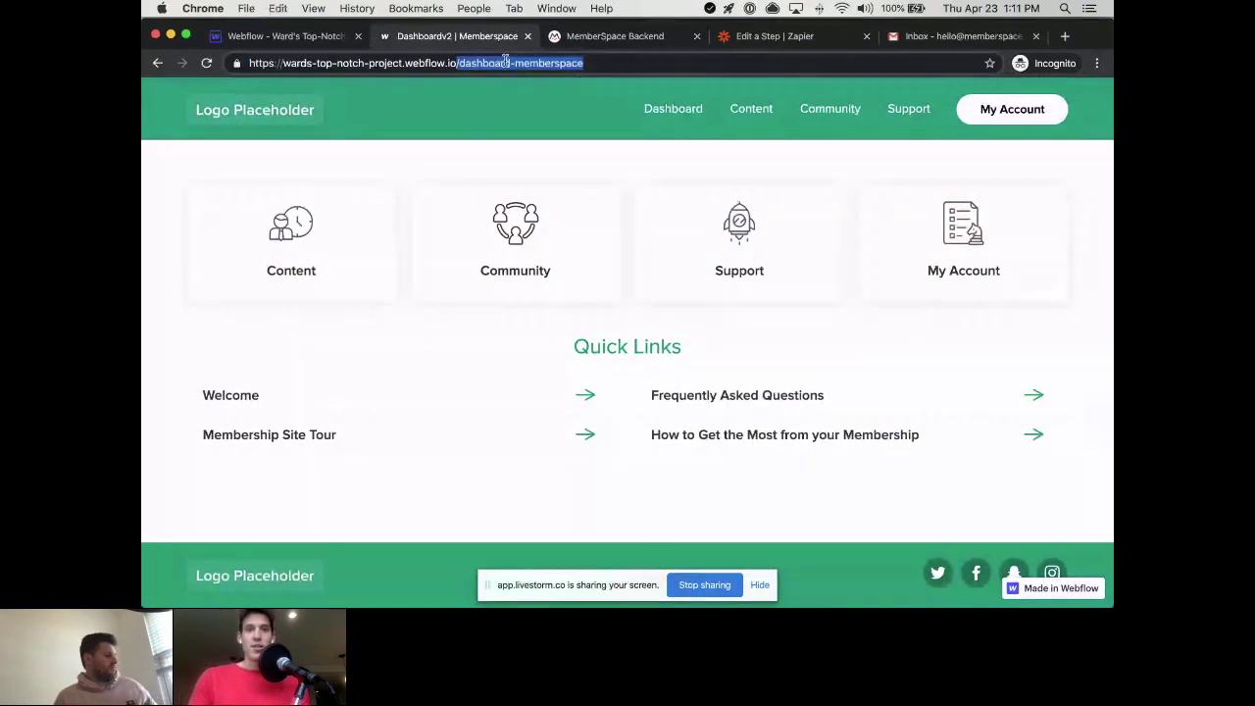
Step: In MemberSpace, add /dashboard-memberspace as a member page that is available immediately
click(609, 36)
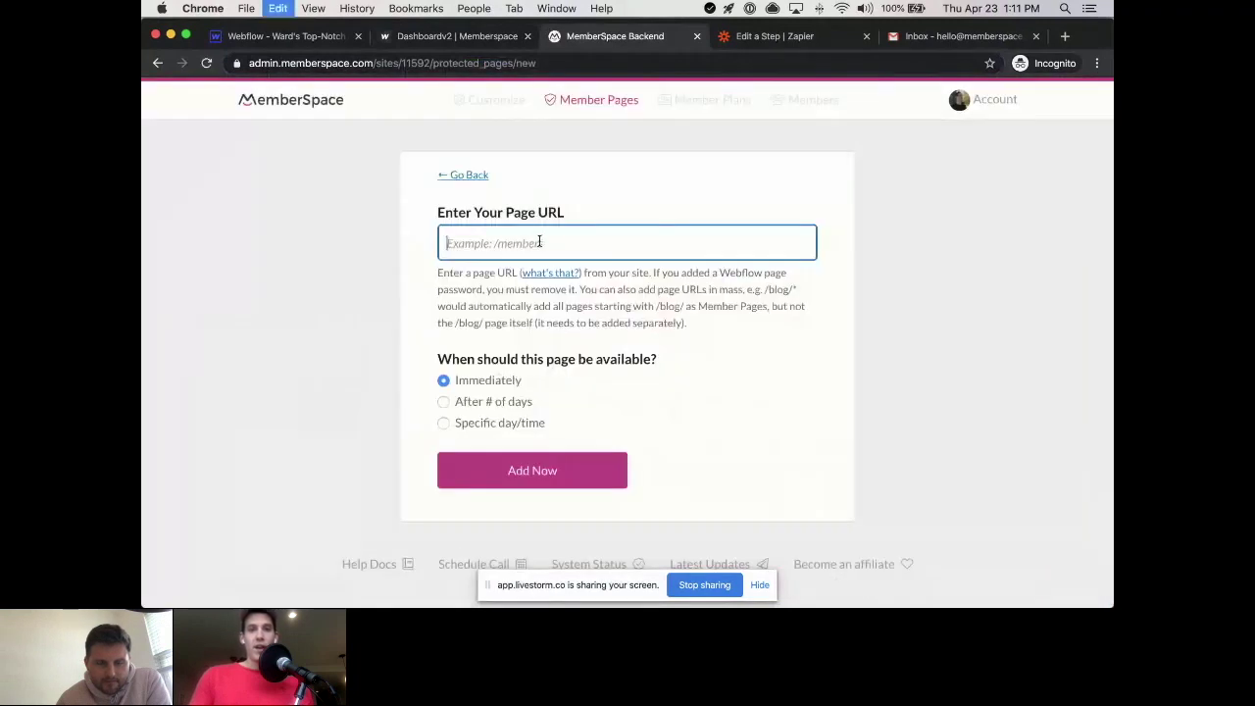
text(/dashboard-memberspace)
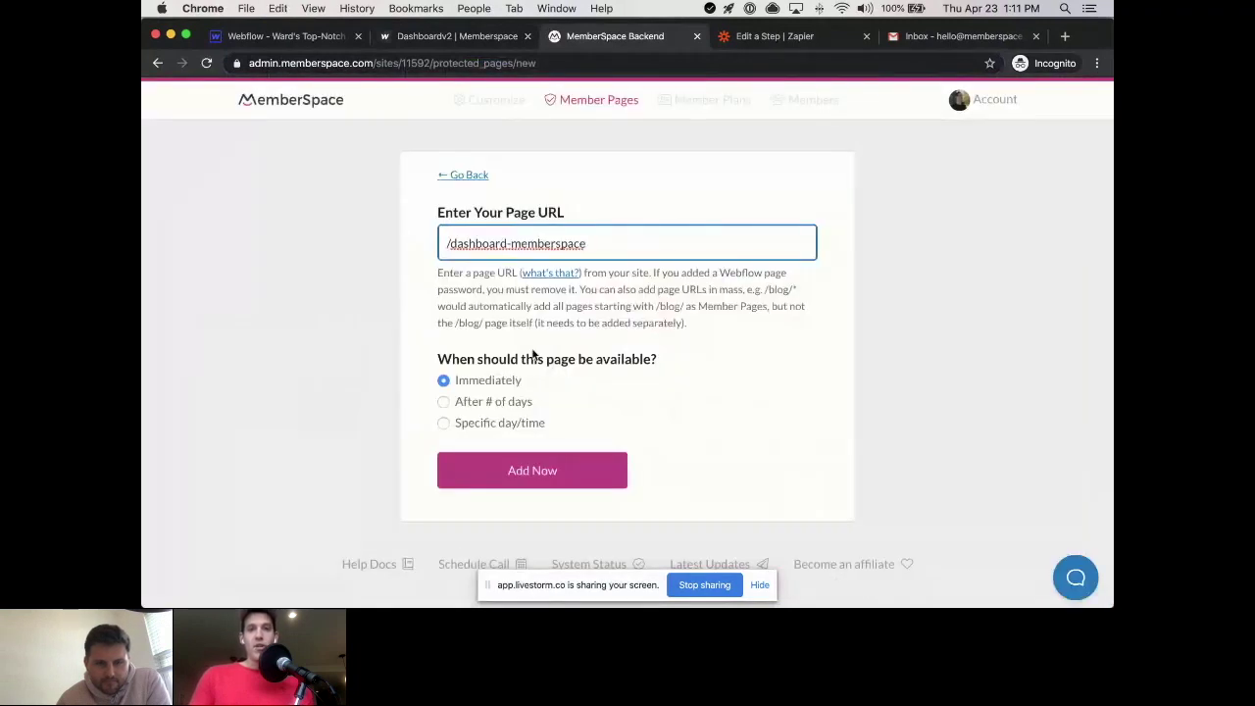
click(719, 361)
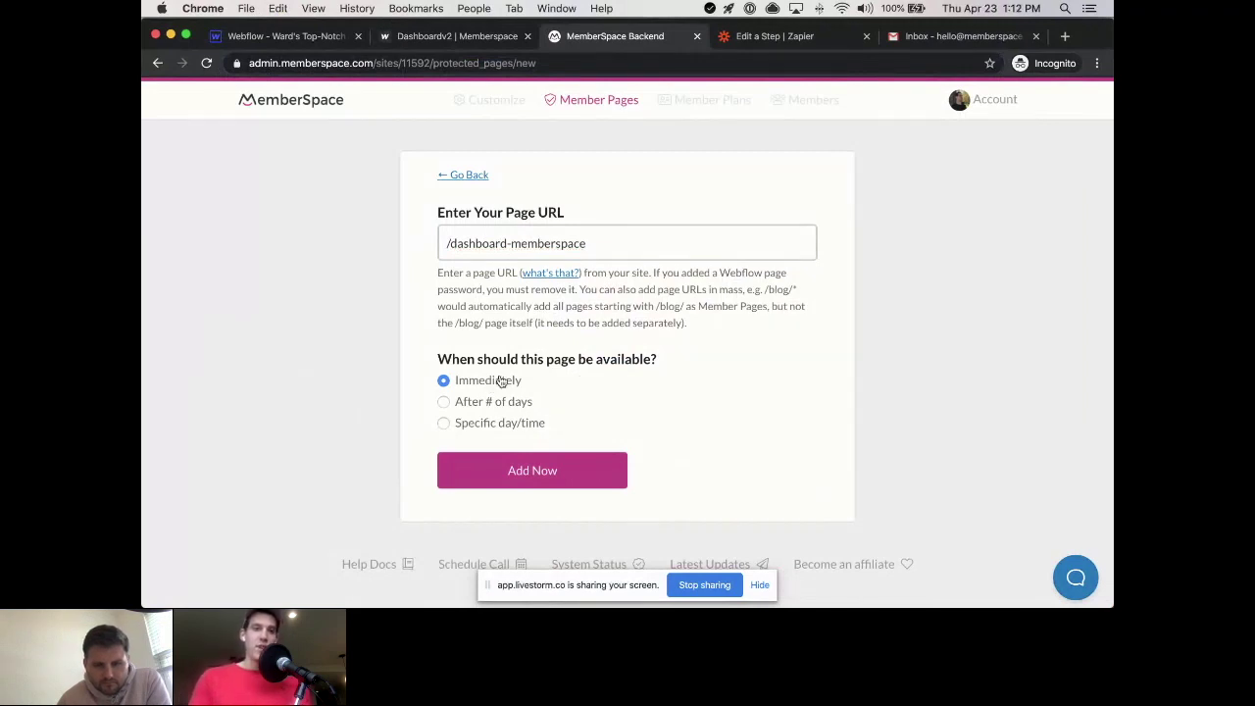
click(570, 478)
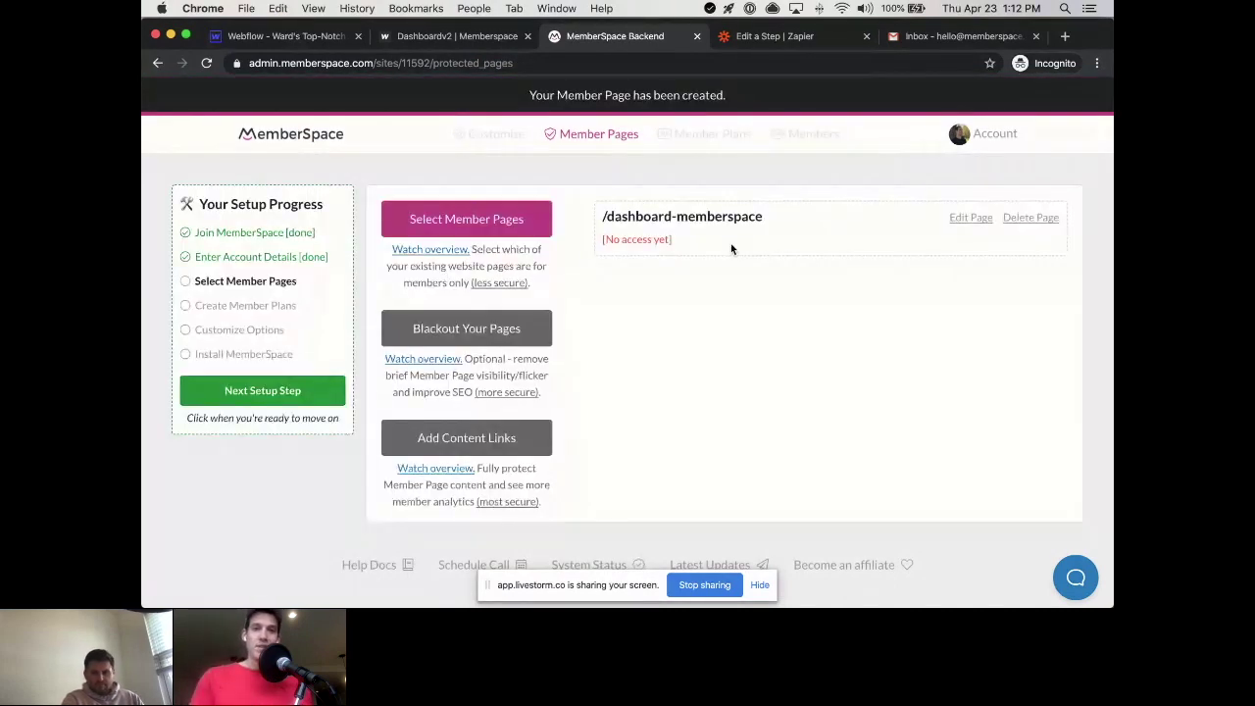
Step: Set up a free (no payment) member plan named Community Plan with access to /dashboard-memberspace
click(307, 402)
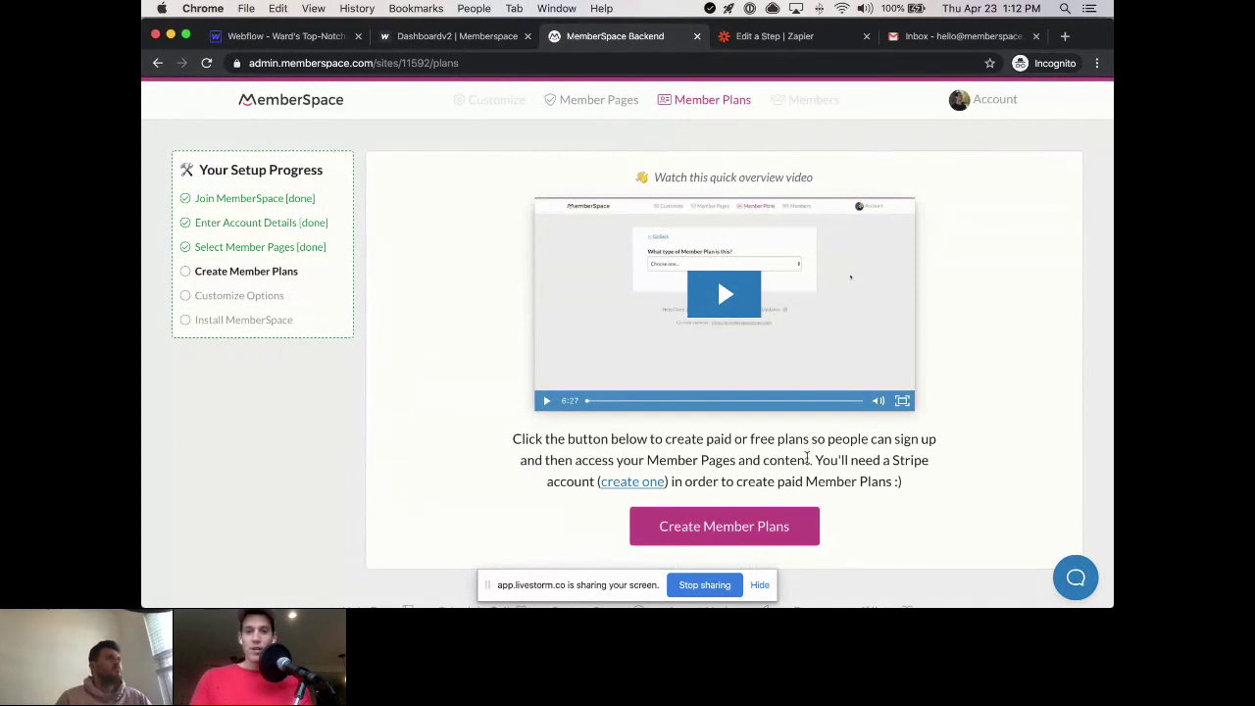
click(749, 529)
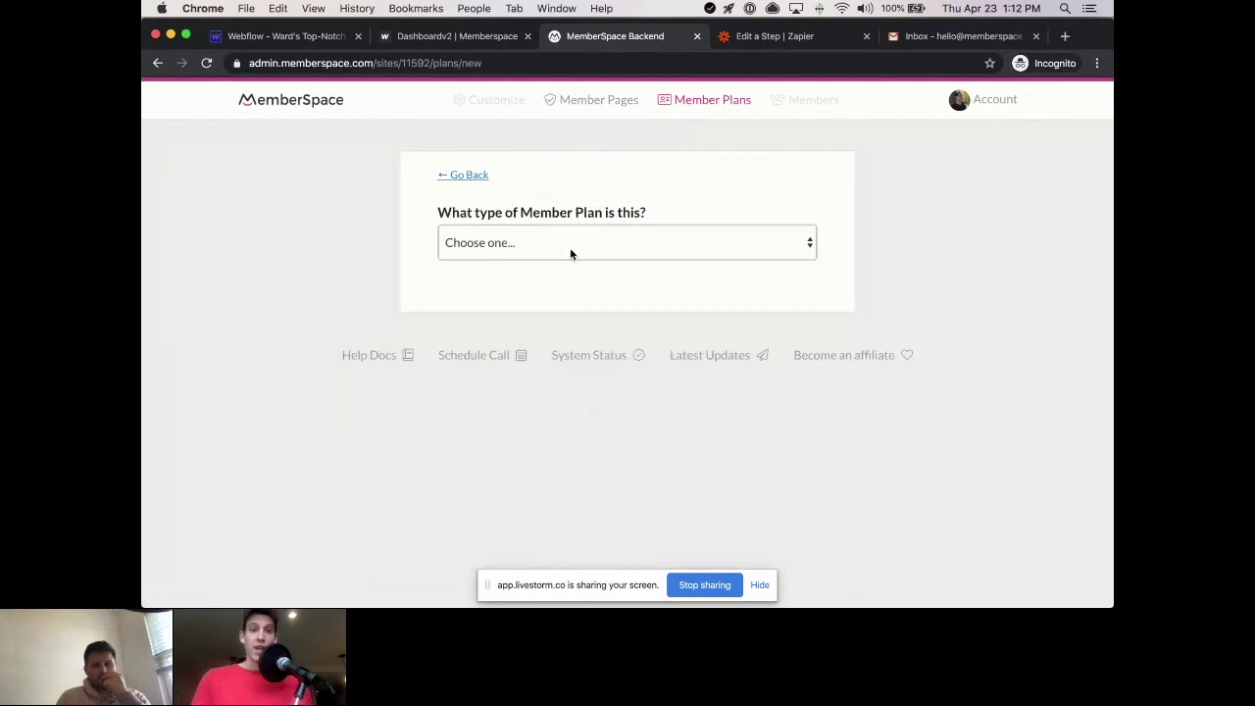
click(571, 253)
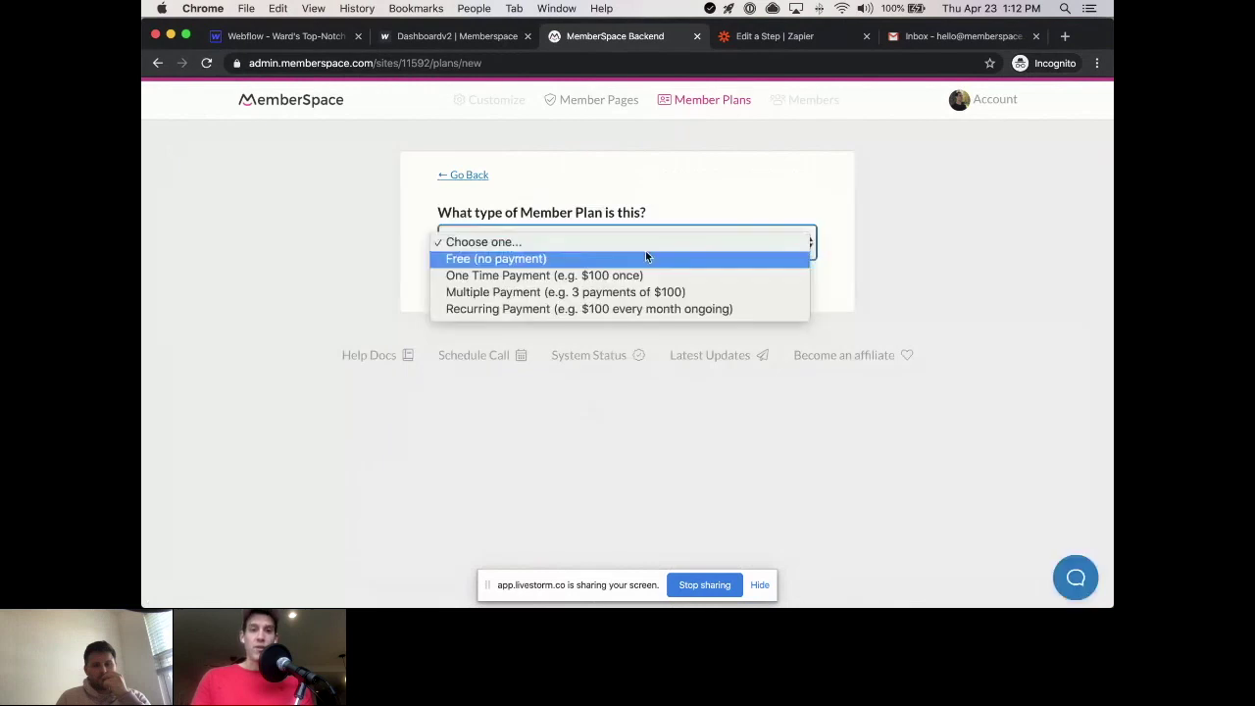
click(705, 293)
scroll(908, 296, down, 3)
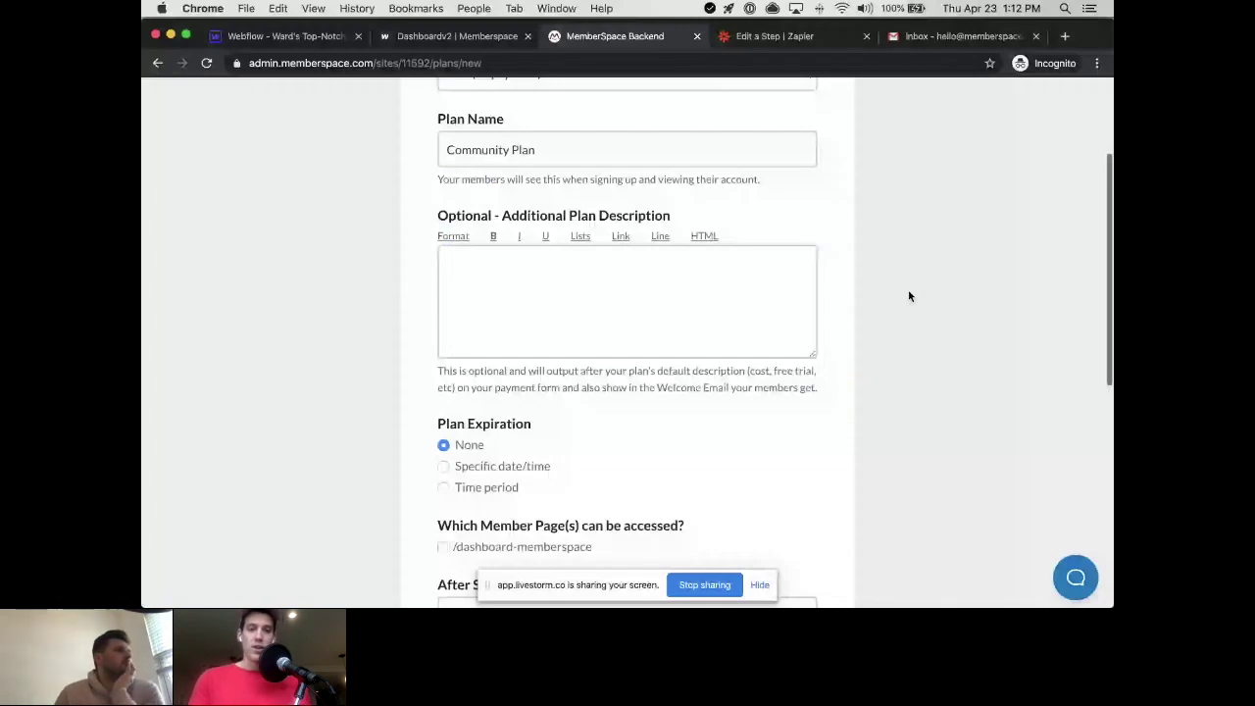
scroll(907, 296, down, 3)
click(498, 331)
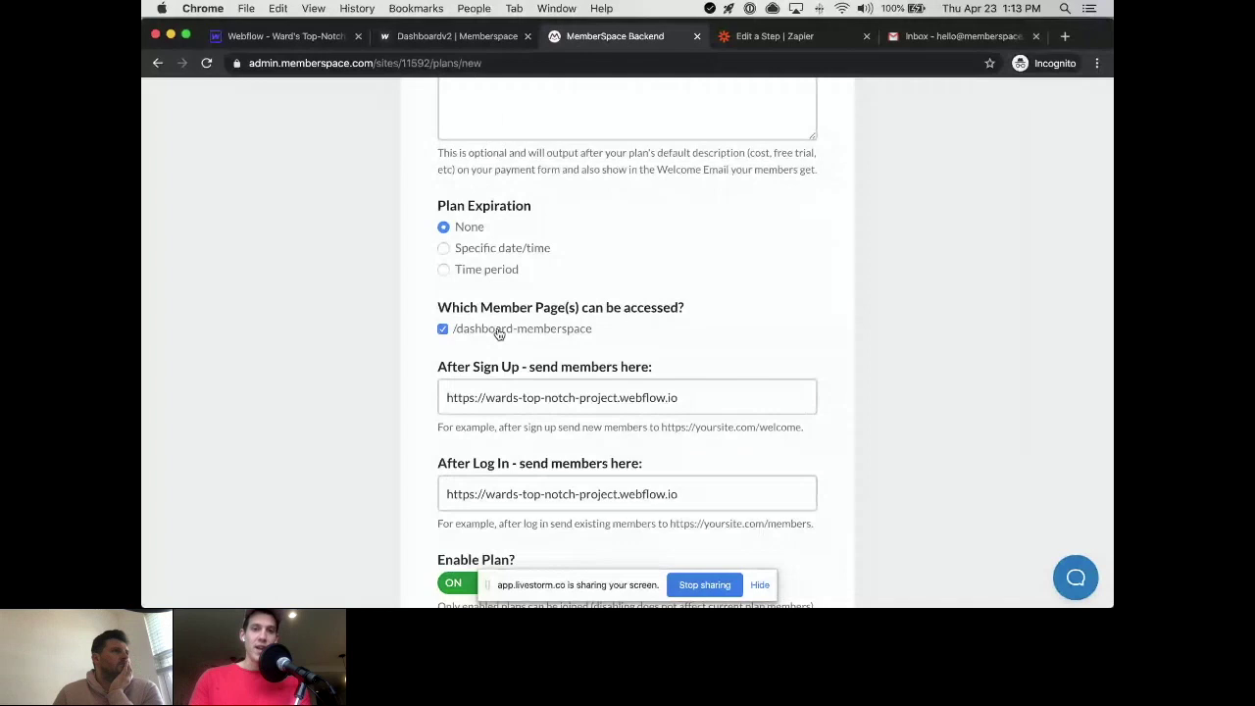
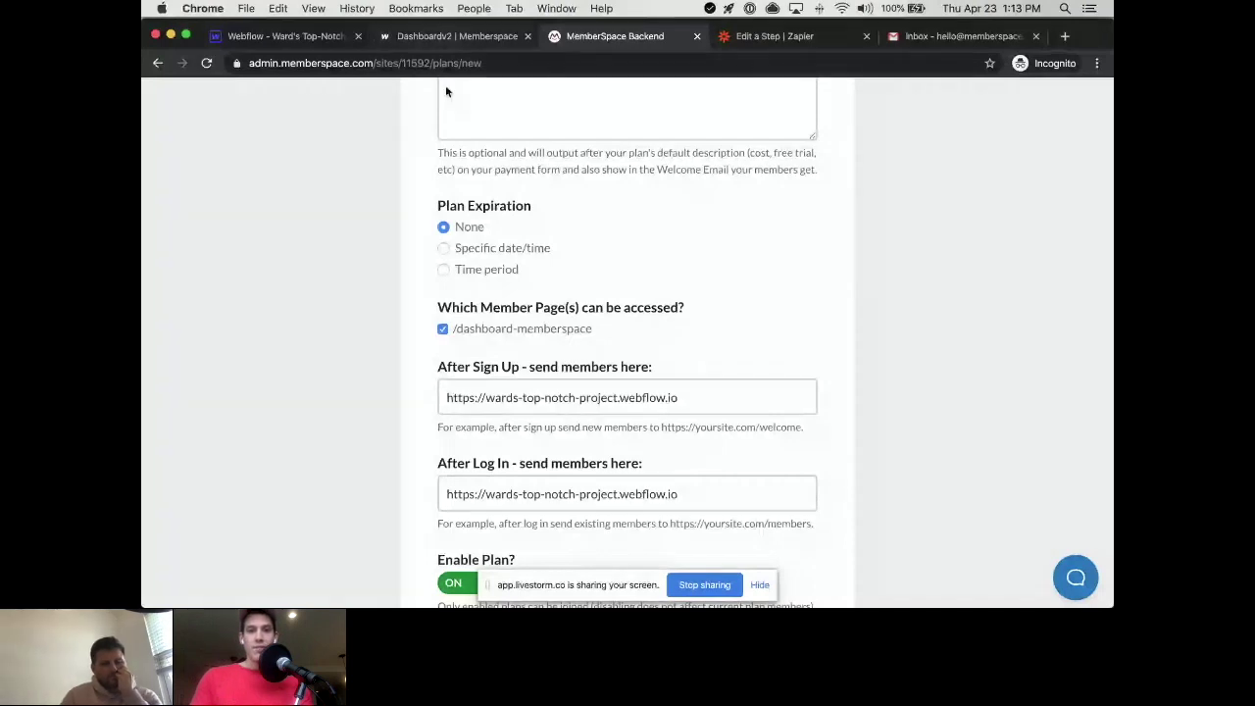
scroll(530, 370, down, 1)
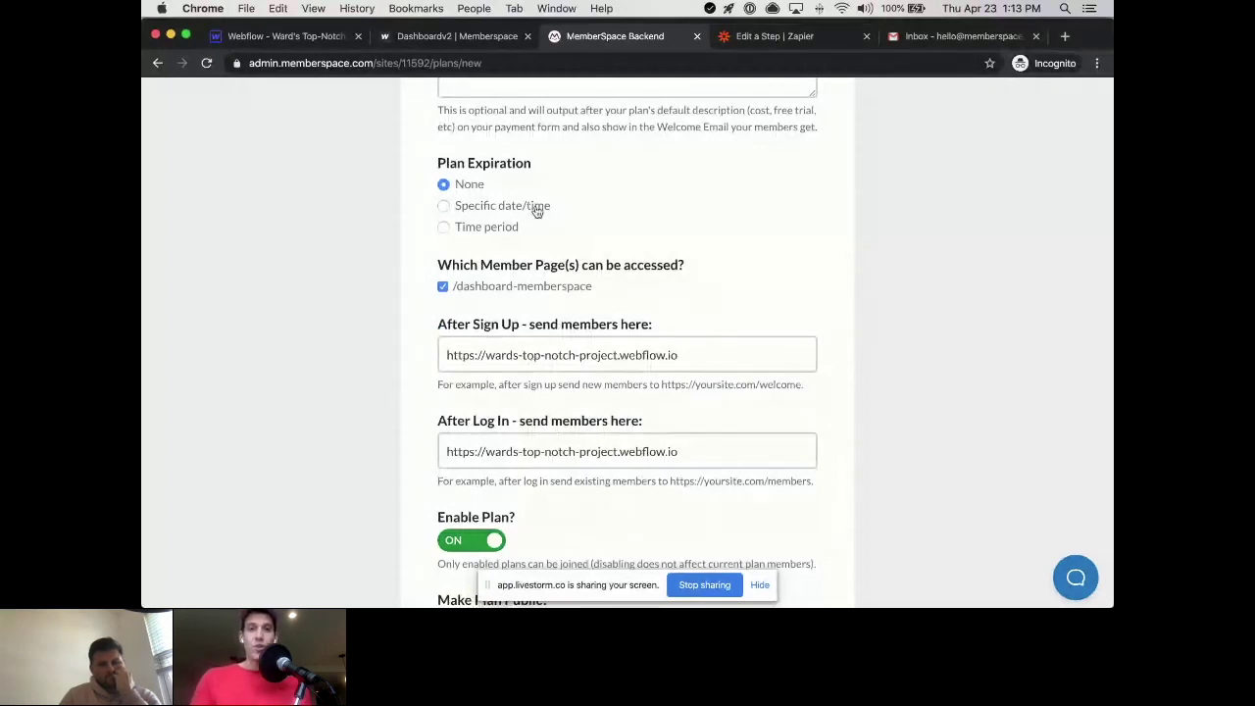
click(457, 37)
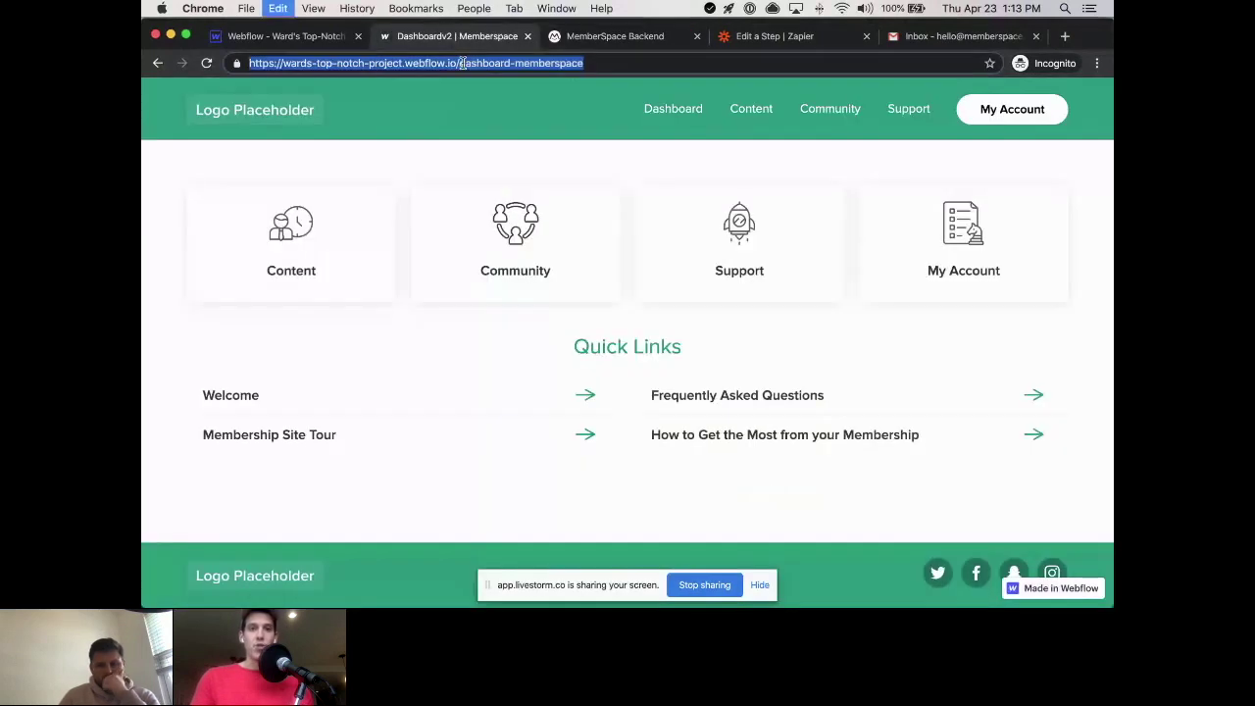
click(588, 39)
click(549, 450)
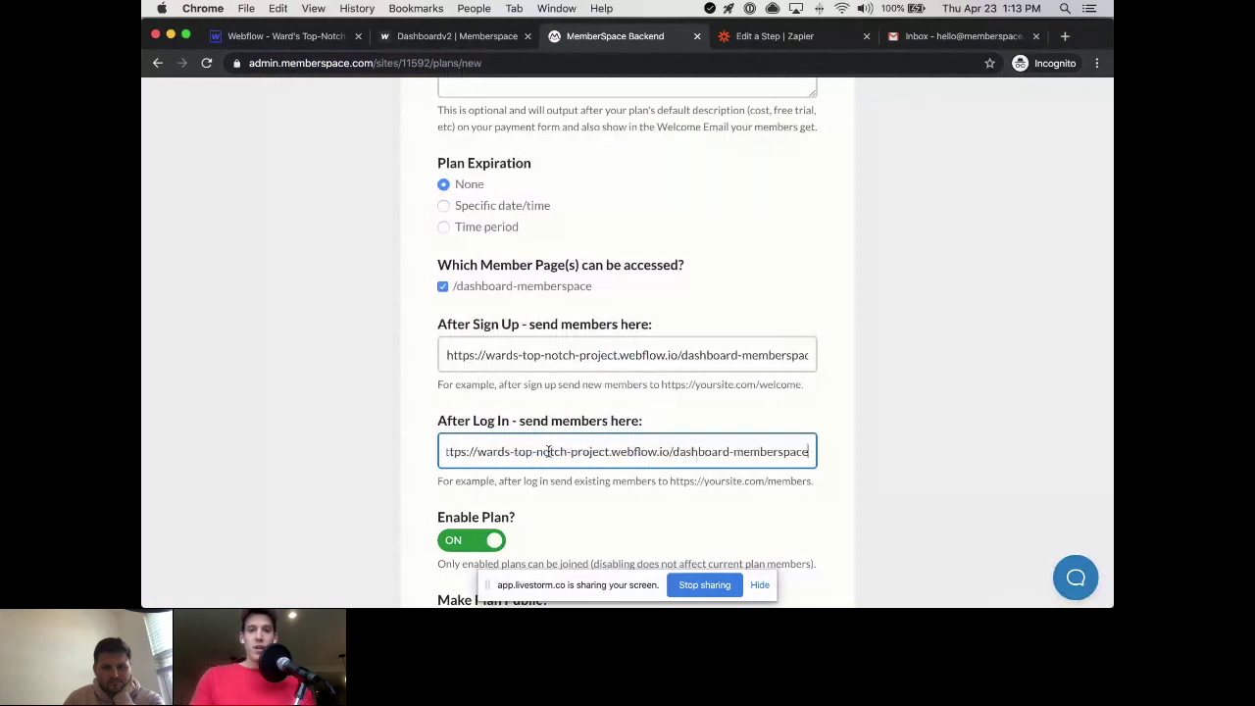
scroll(549, 451, down, 5)
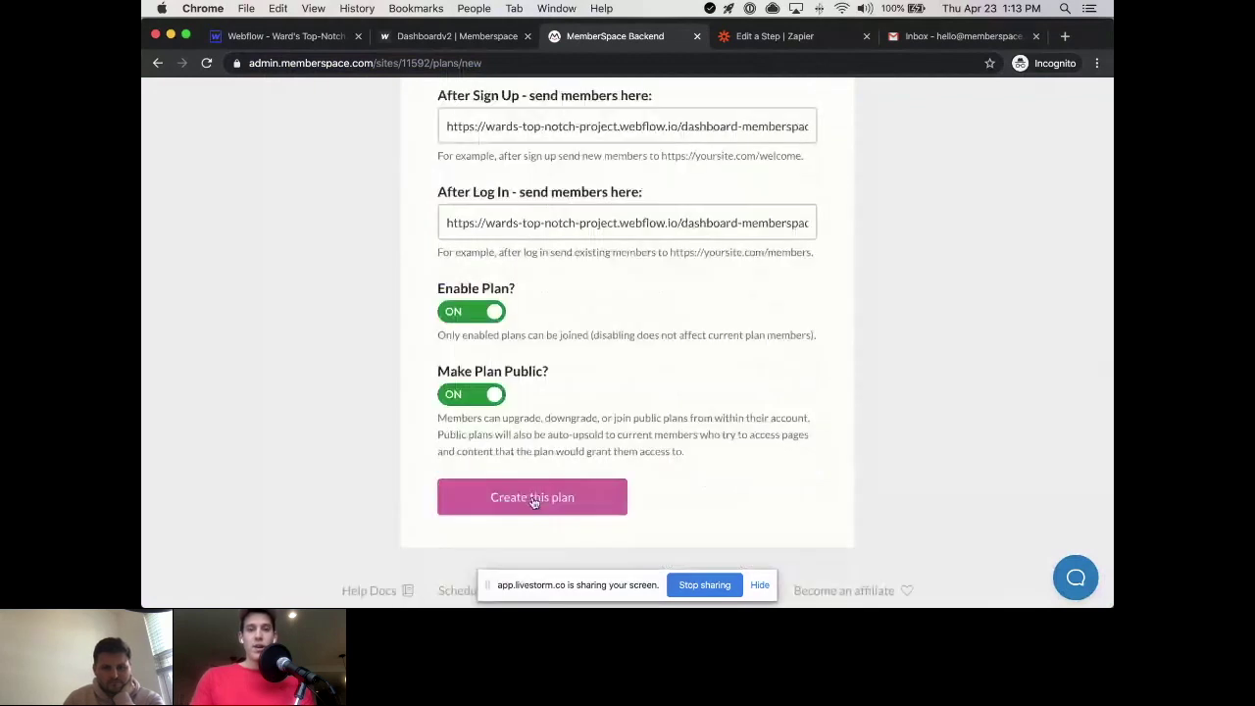
click(532, 498)
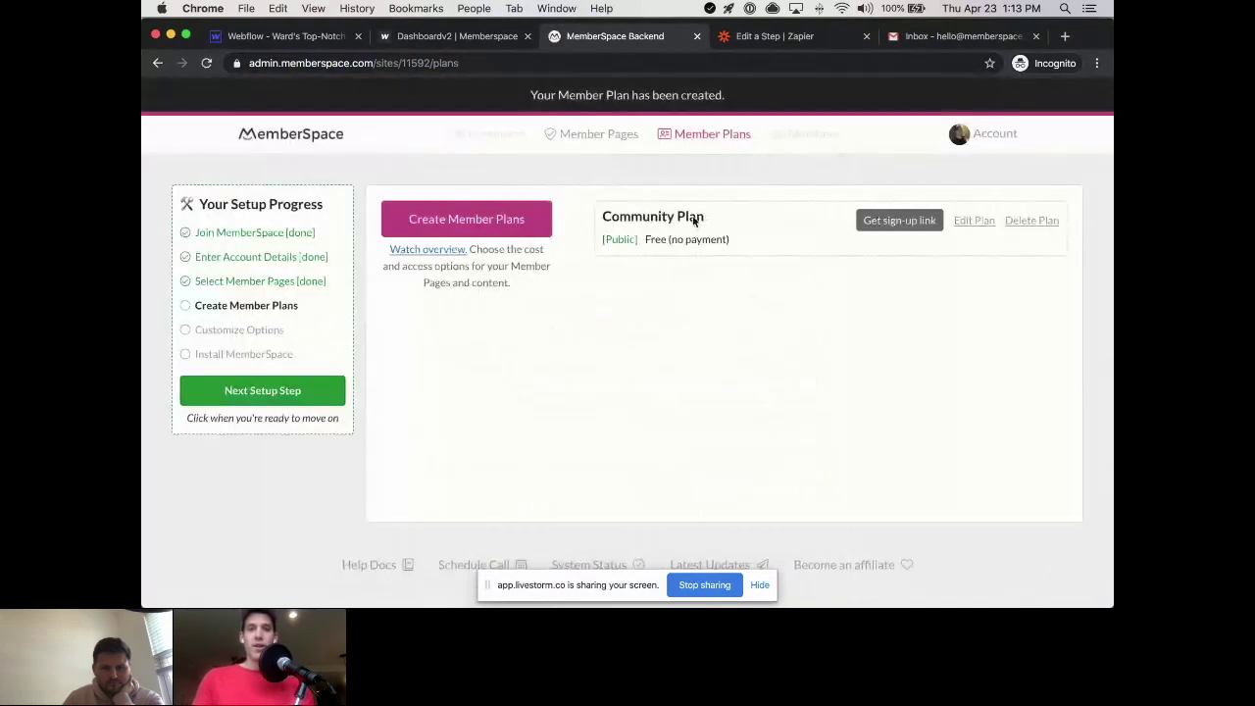
Step: Check which plan the /dashboard-memberspace member page is assigned to, and return to the member plans
click(591, 137)
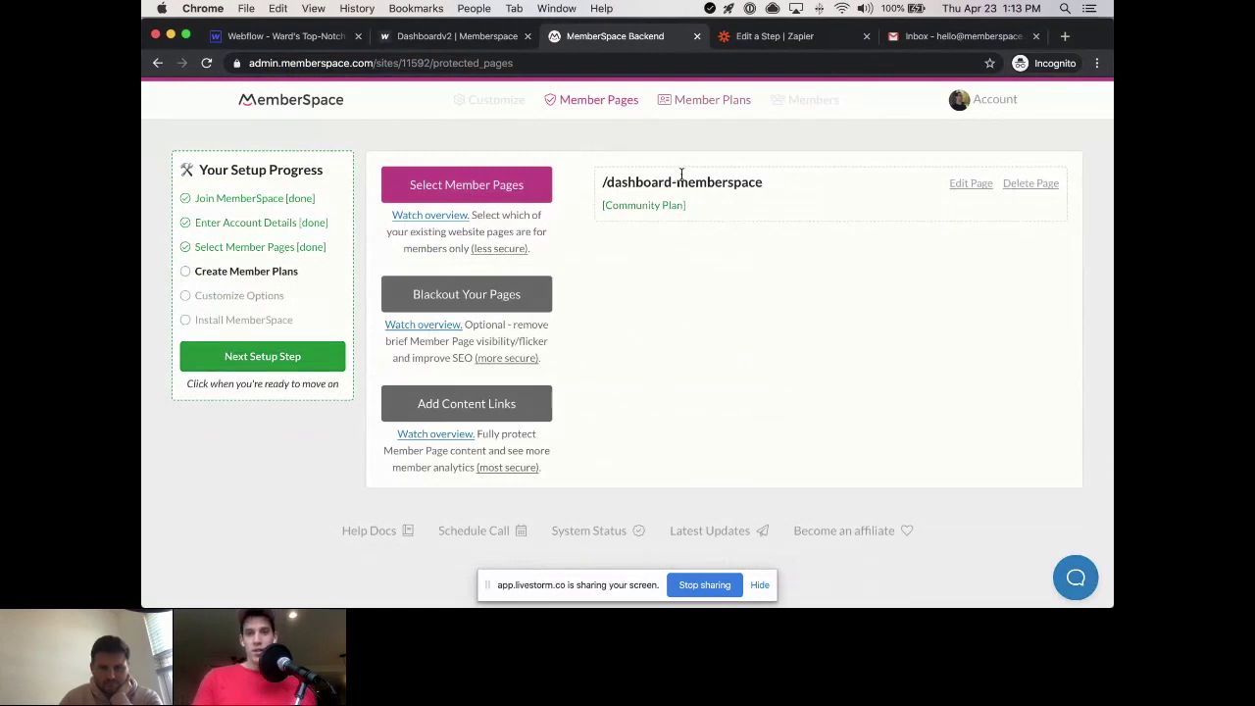
click(701, 102)
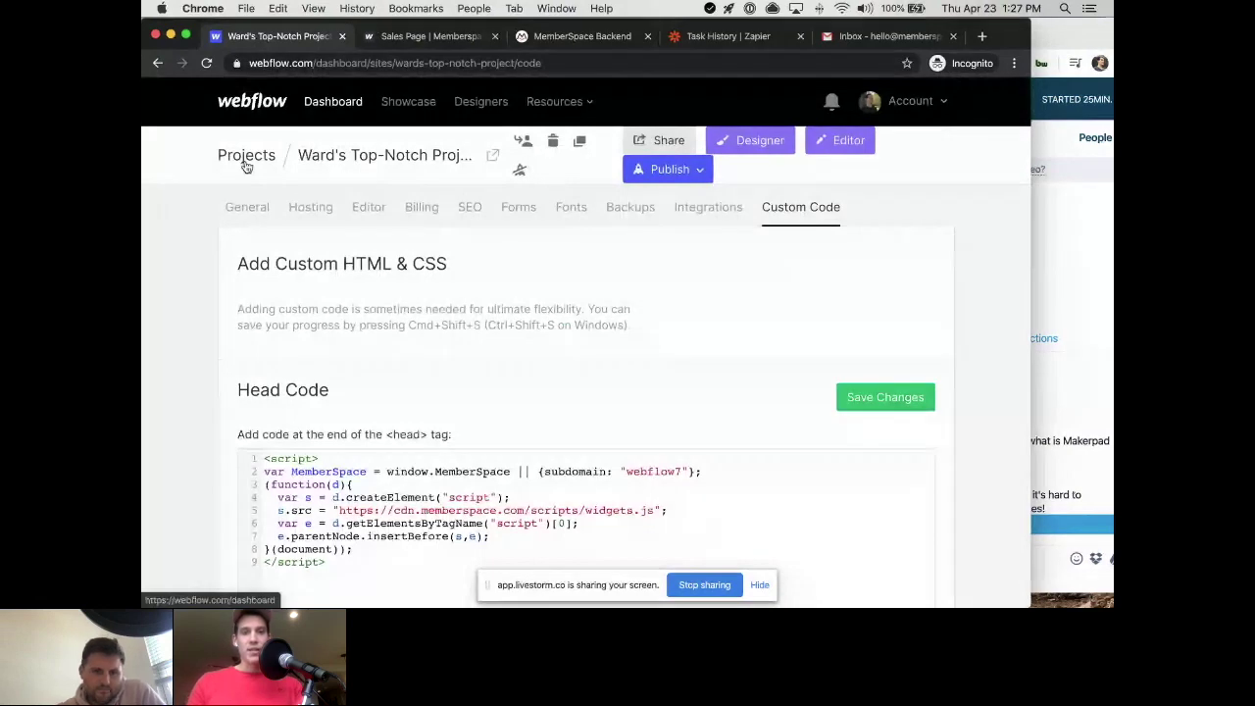
Step: View MemberSpace's Webflow integration, and check the member login form behind Sign In on the published sales page
click(634, 39)
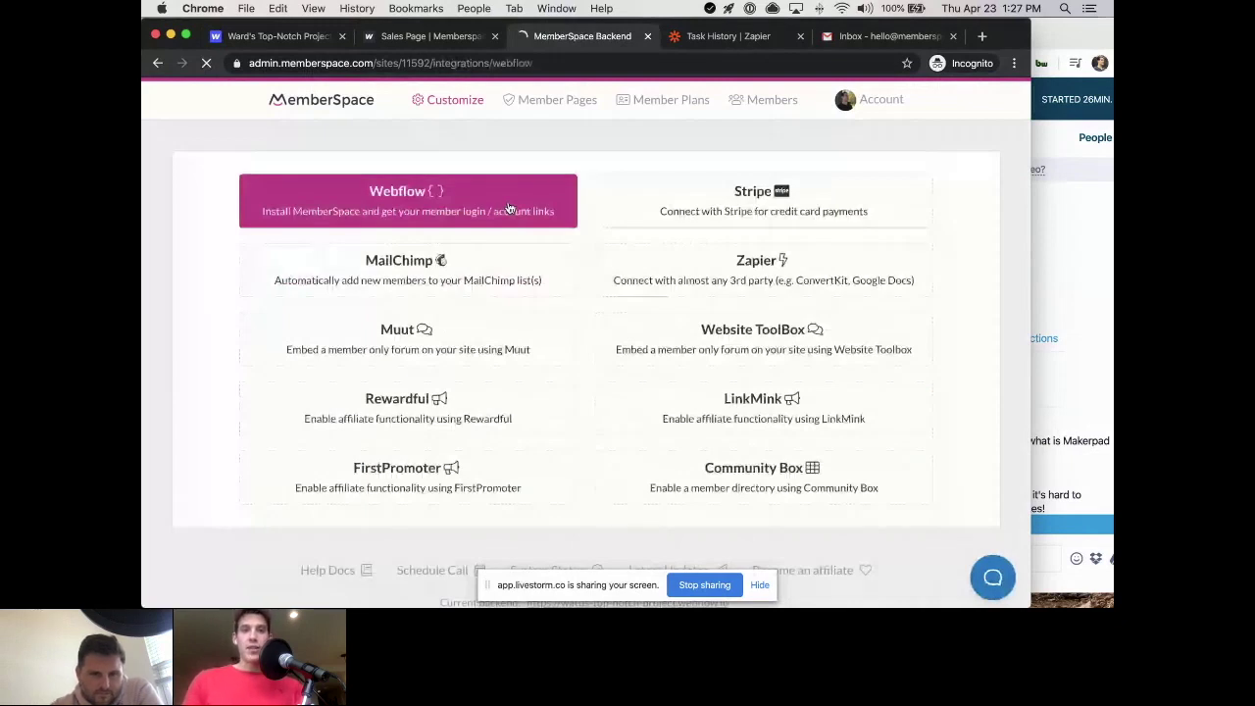
click(421, 37)
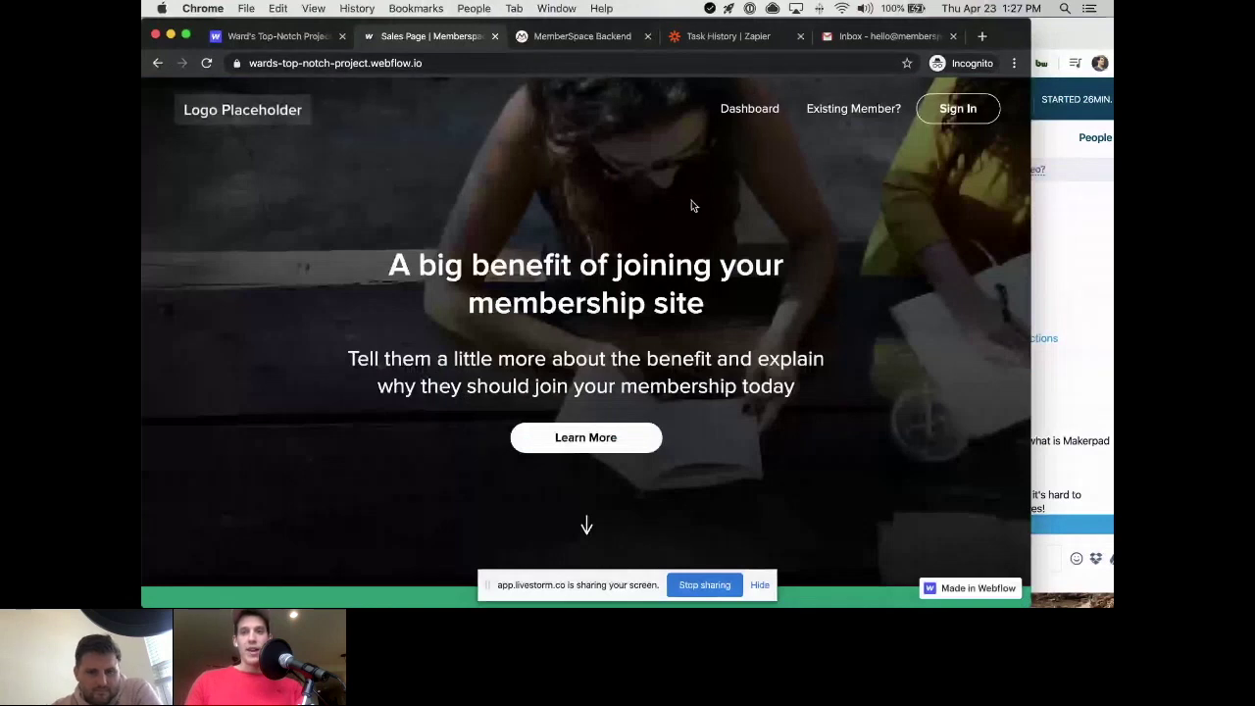
click(971, 111)
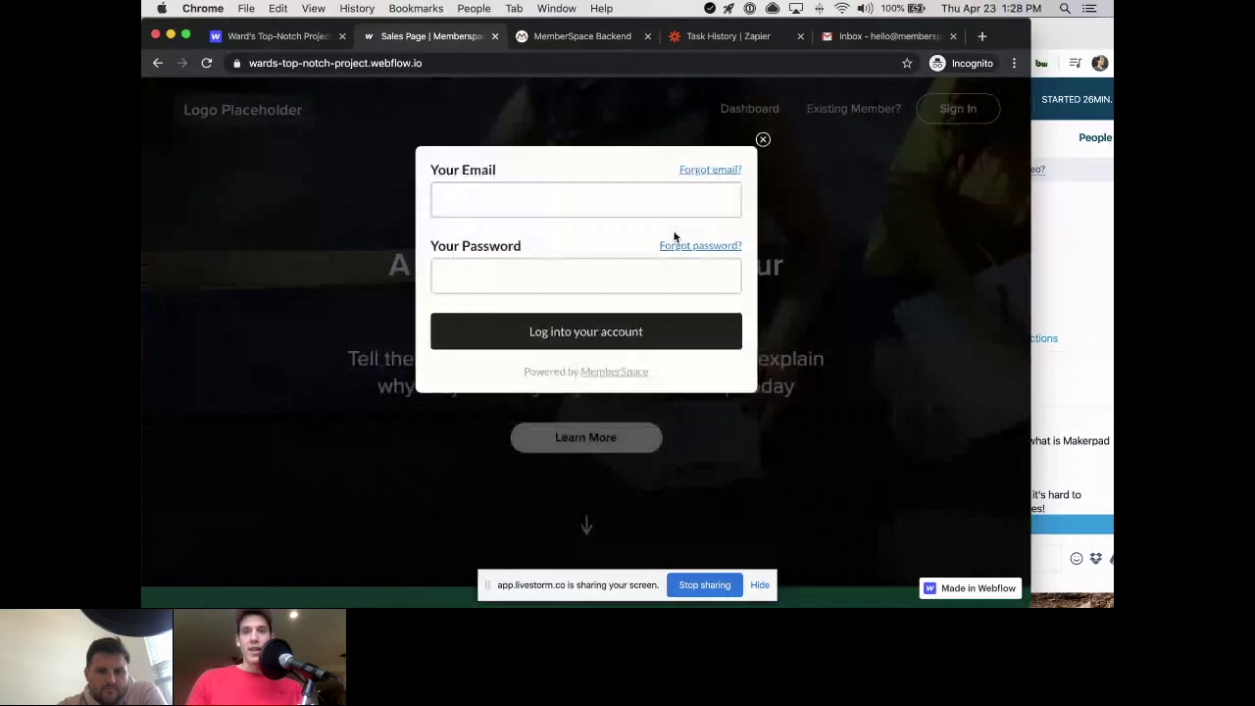
key(Escape)
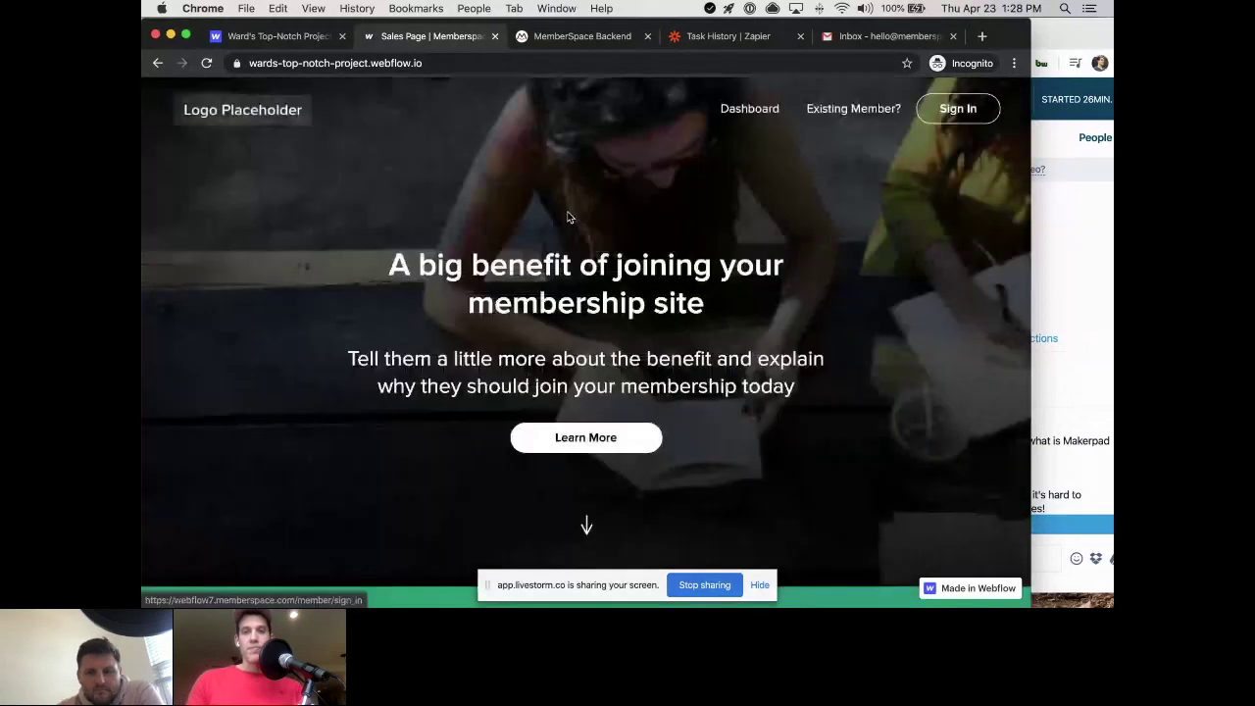
Step: Check what the $25 Starter plan's Join Today option opens on the sales page, and dismiss the member login form
scroll(567, 216, down, 6)
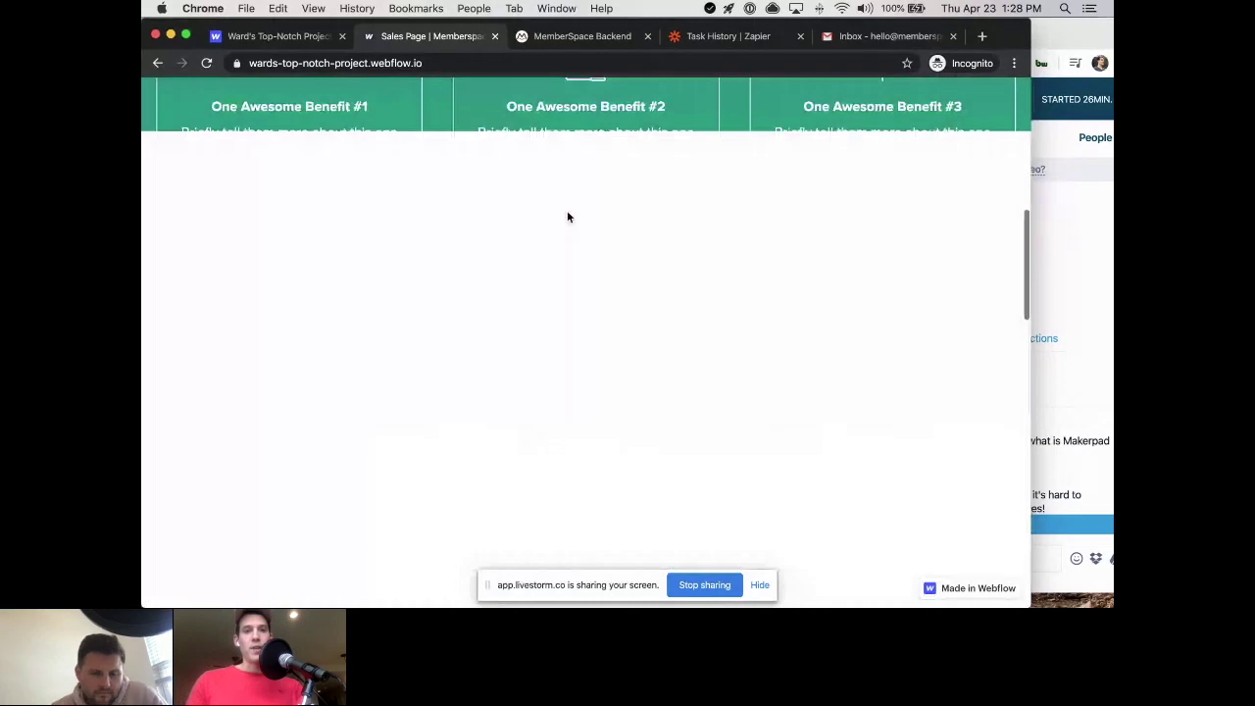
scroll(567, 217, down, 5)
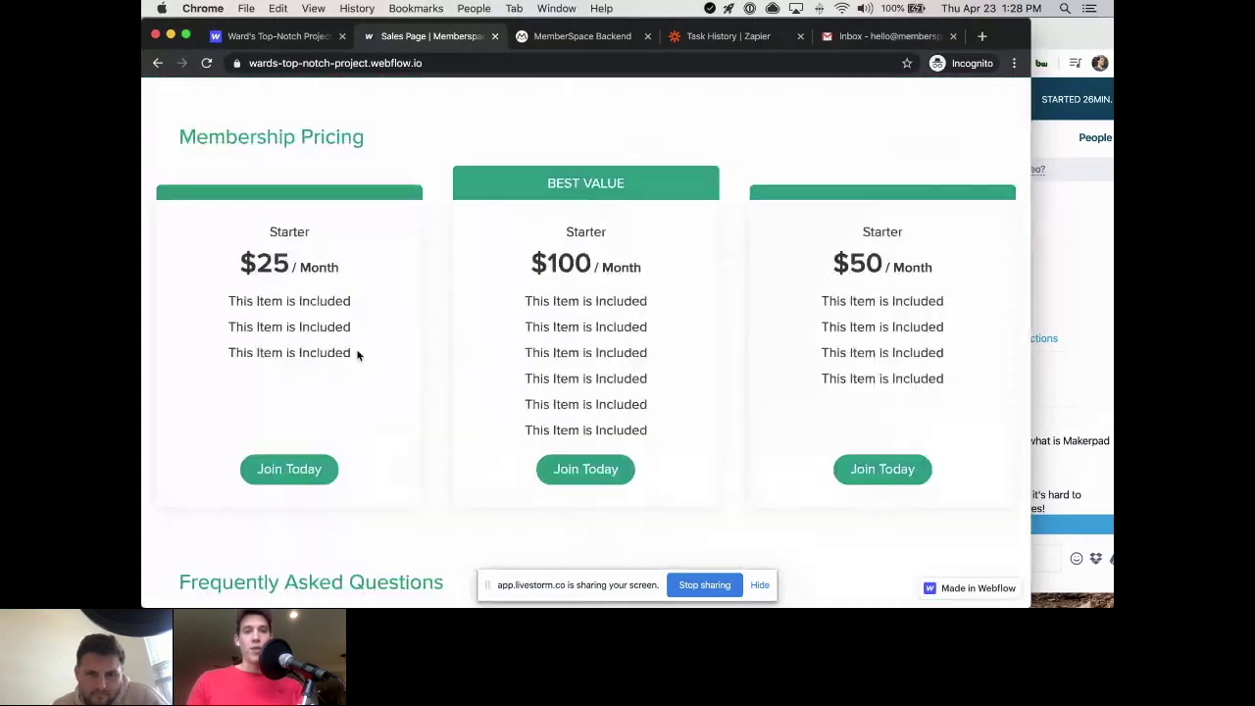
click(281, 470)
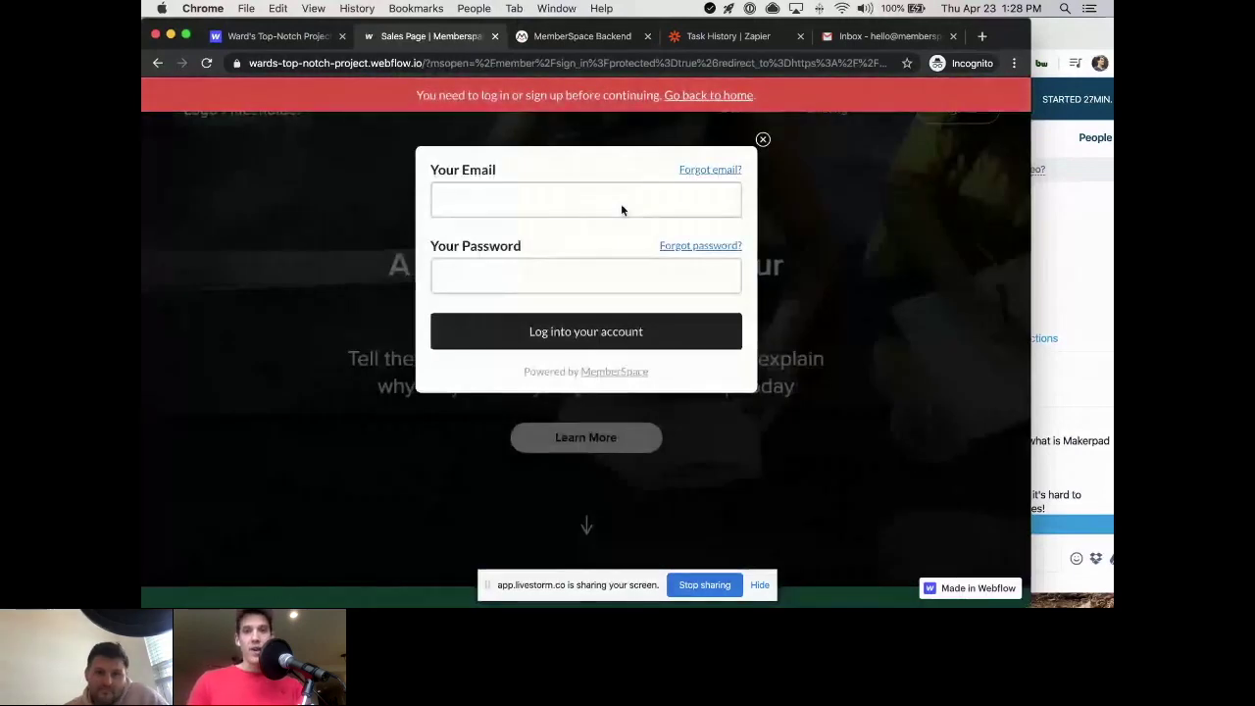
click(762, 140)
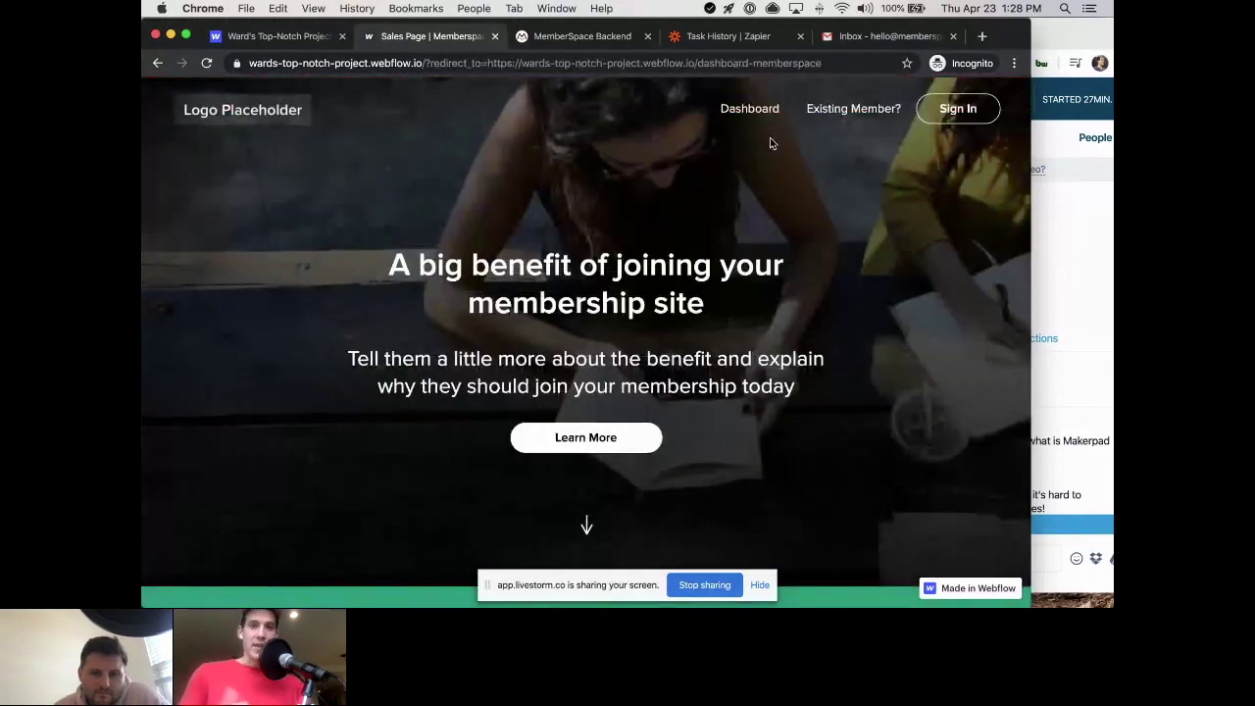
Step: Switch to Zapier, open the MemberSpace-to-Circle zap, and choose New Membership as its trigger event
click(725, 43)
click(171, 253)
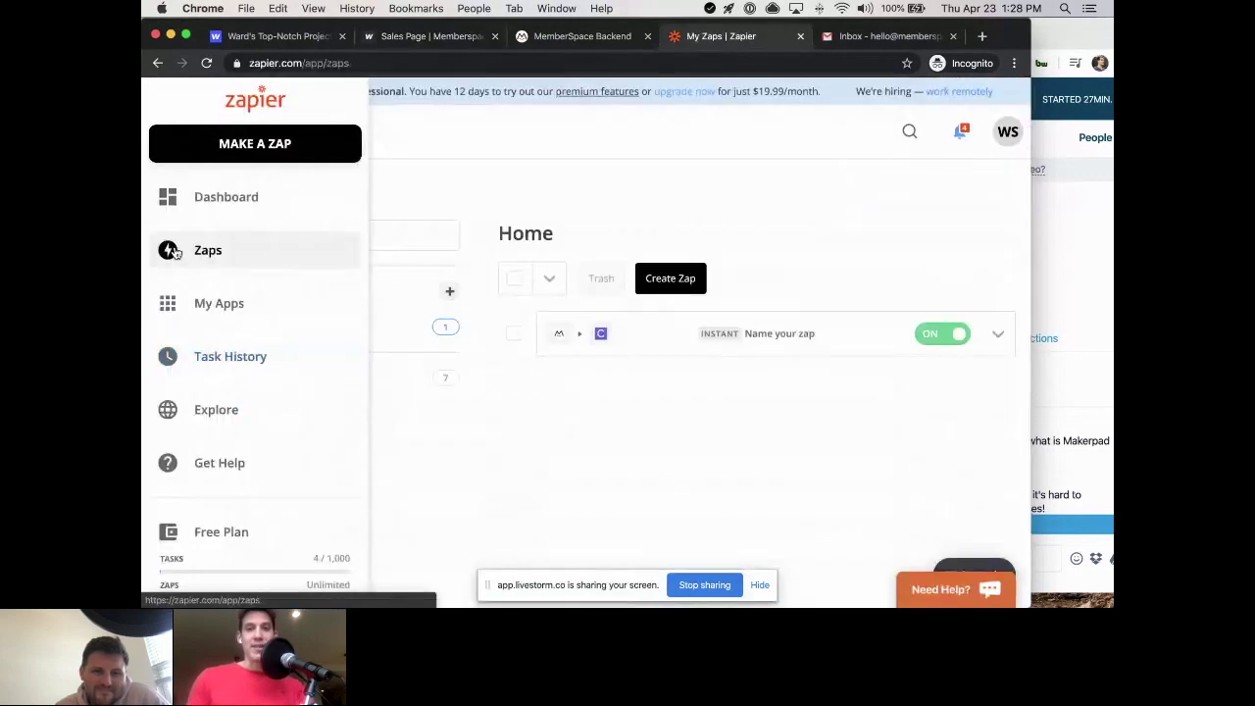
click(807, 335)
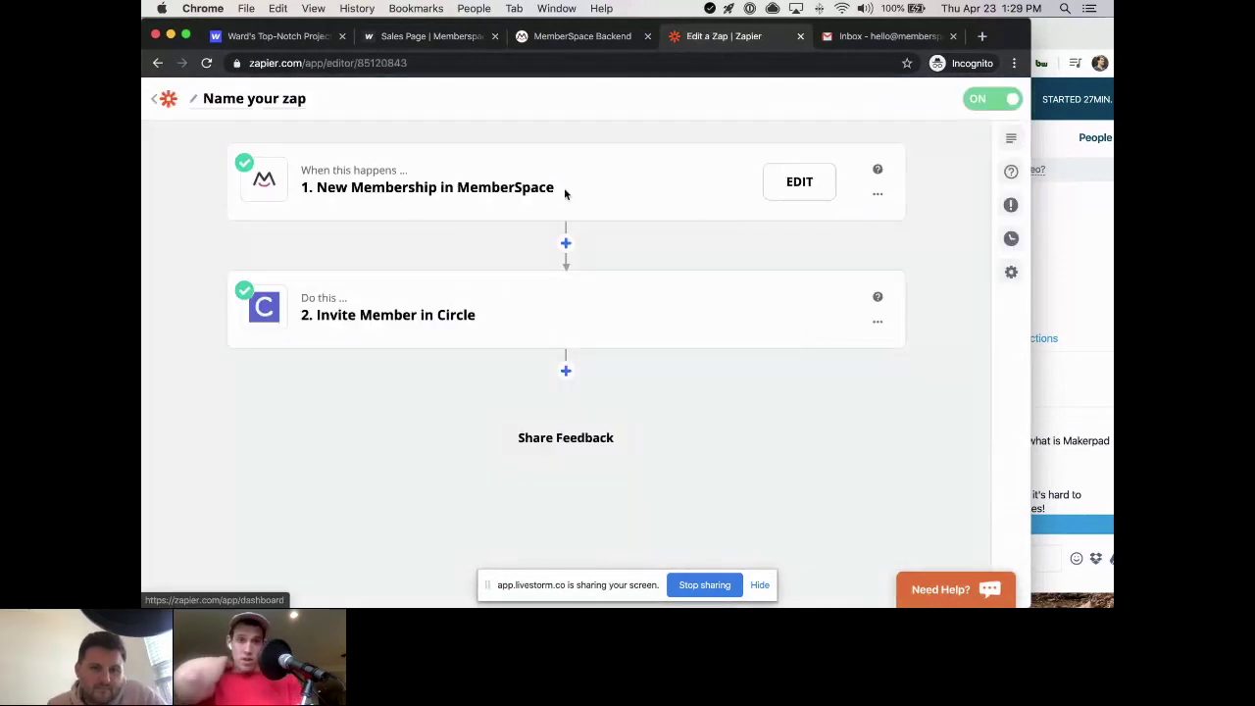
click(563, 193)
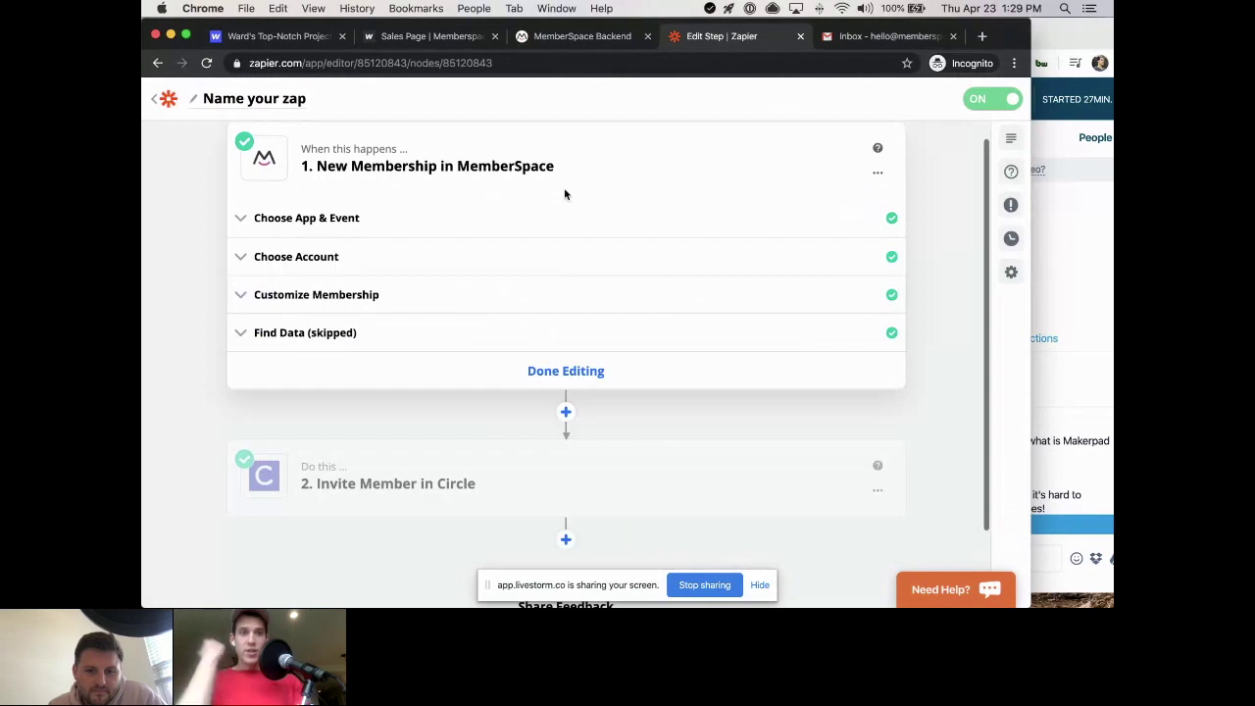
click(318, 220)
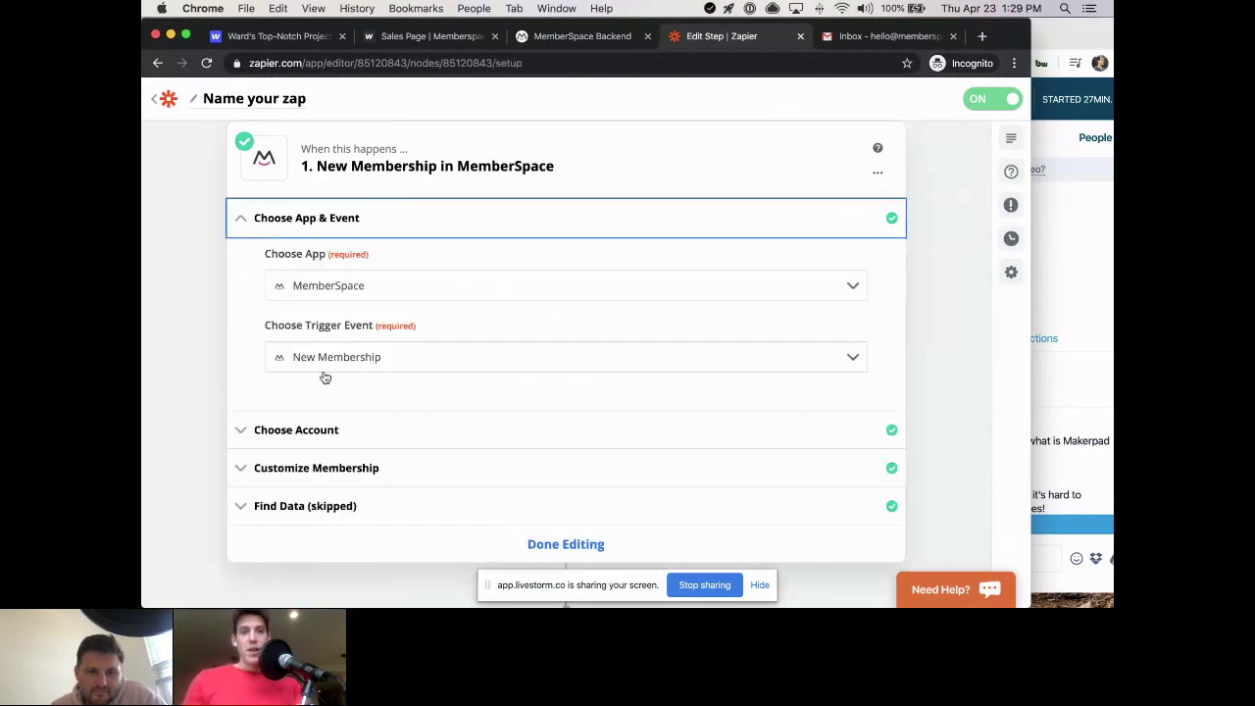
click(380, 353)
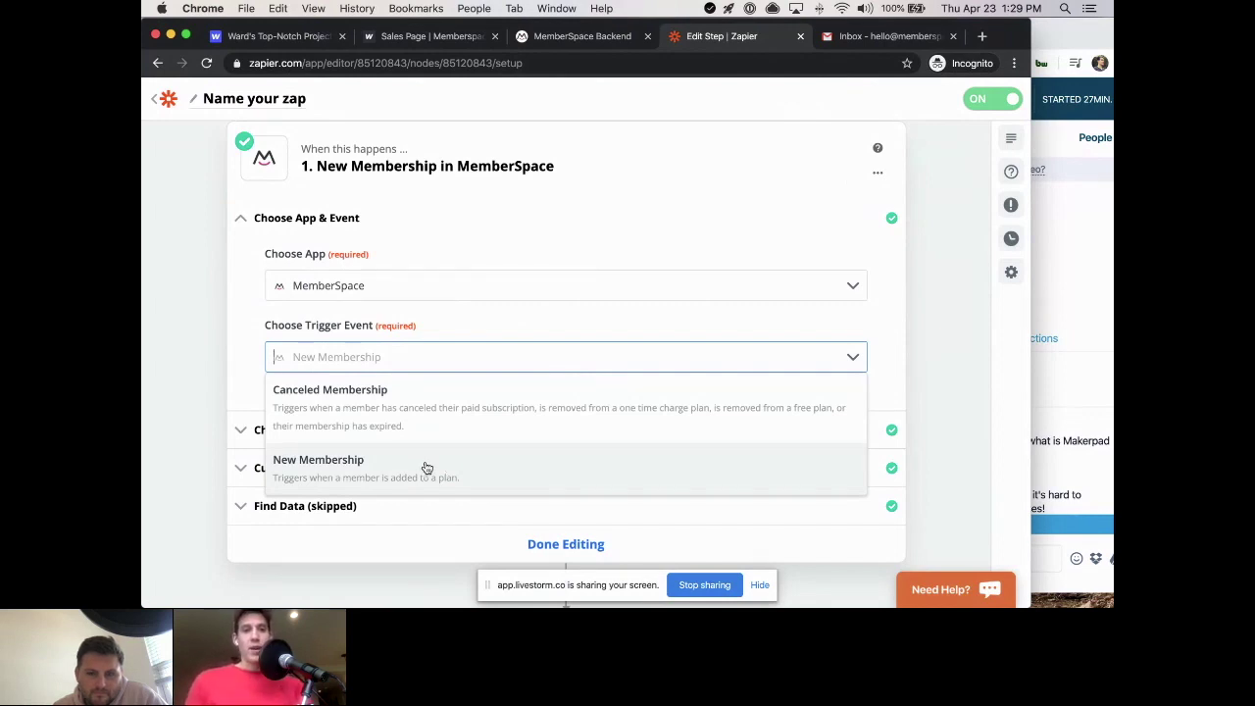
click(427, 468)
Step: Check which membership plan the MemberSpace trigger is customized for, and finish editing the trigger
click(368, 429)
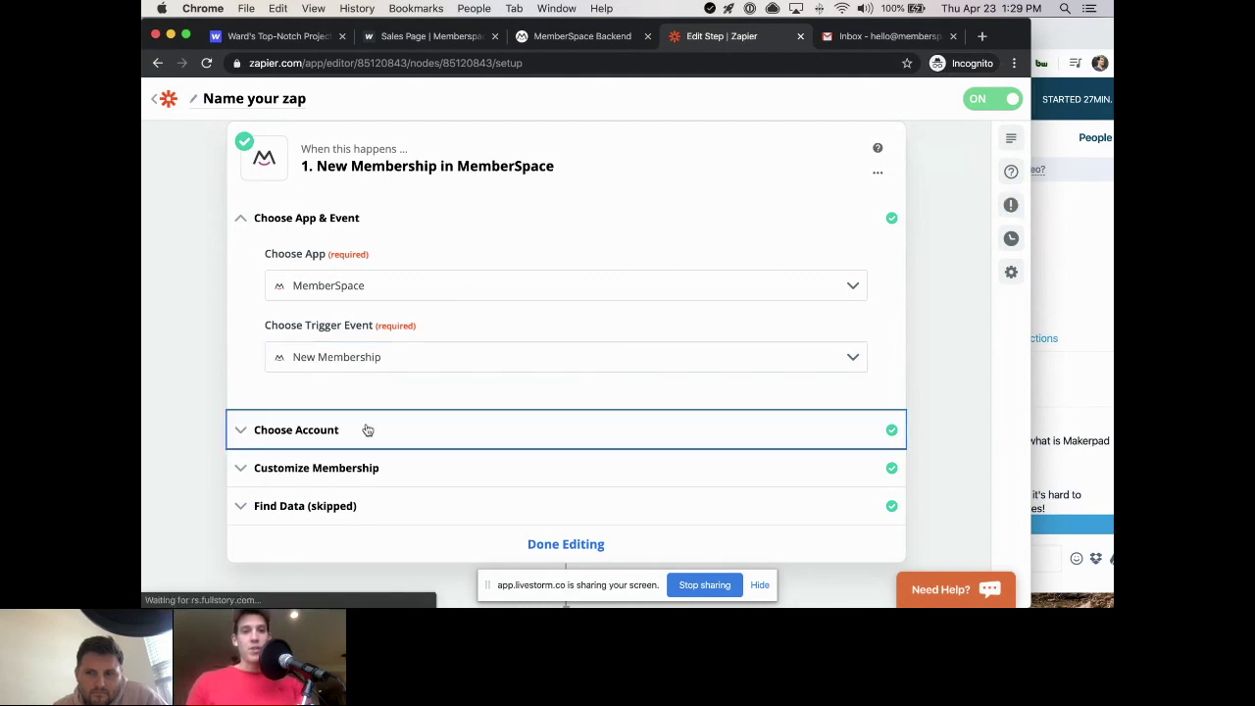
click(381, 449)
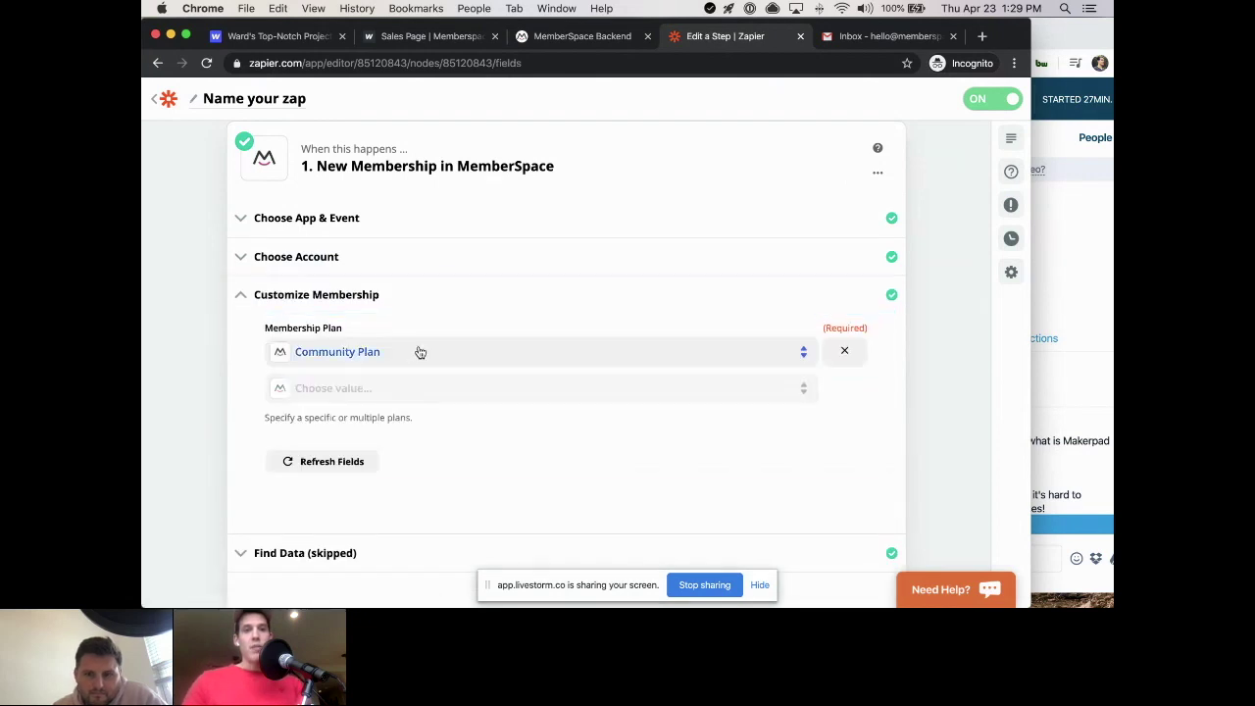
click(419, 351)
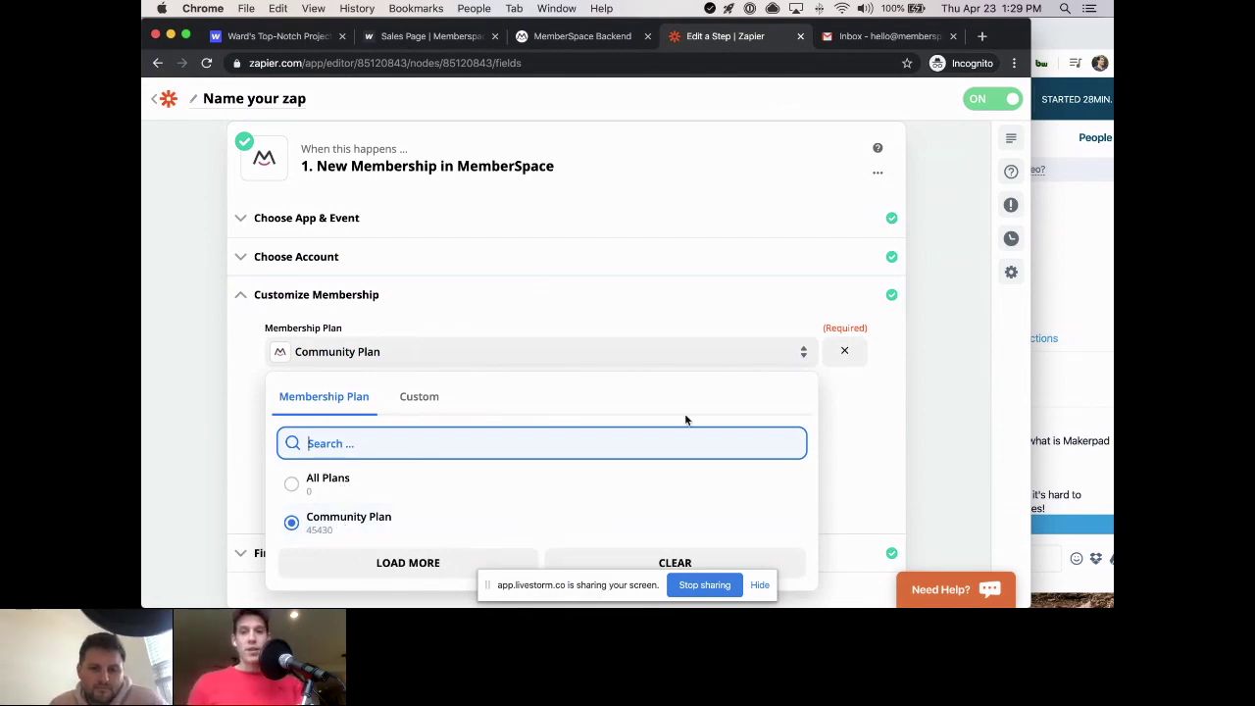
click(529, 355)
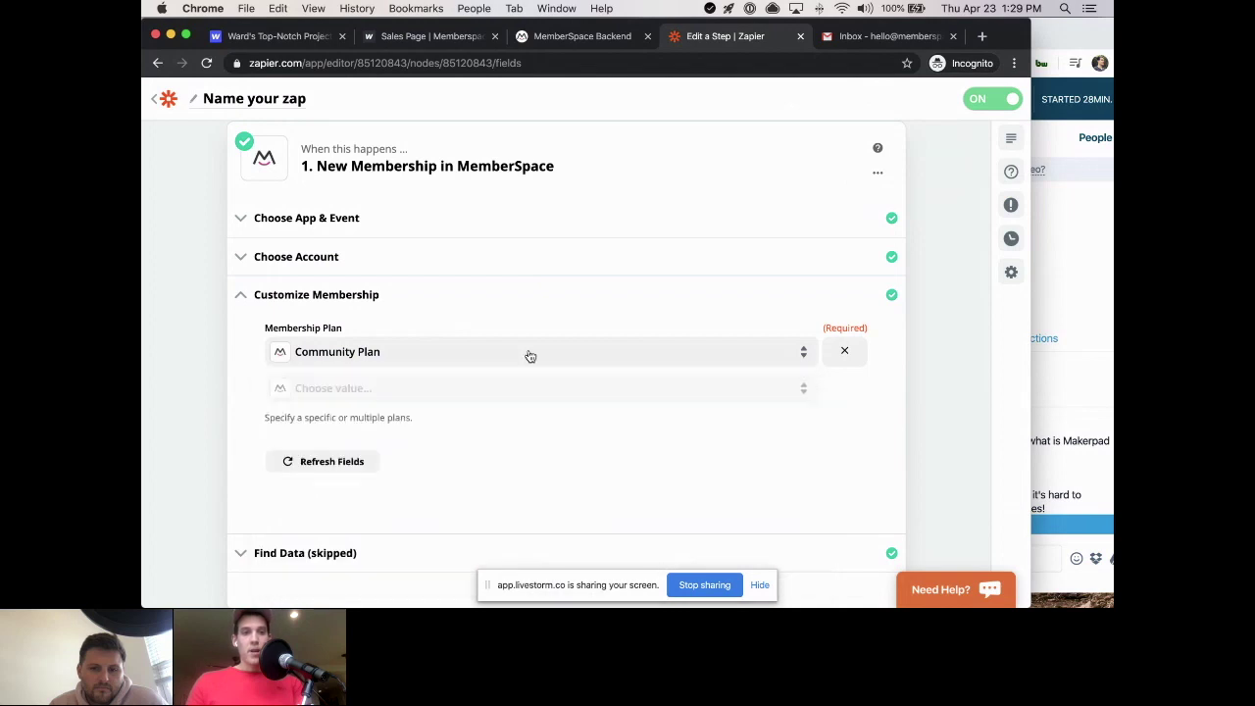
scroll(490, 412, down, 2)
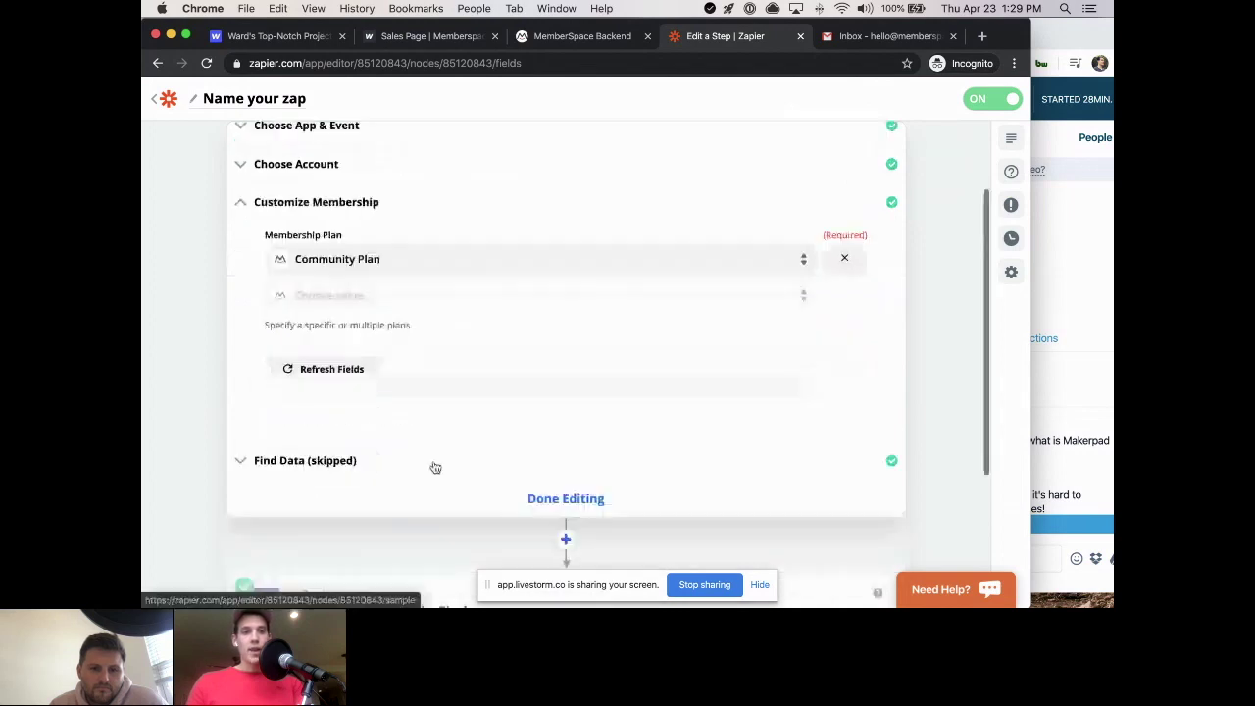
click(549, 502)
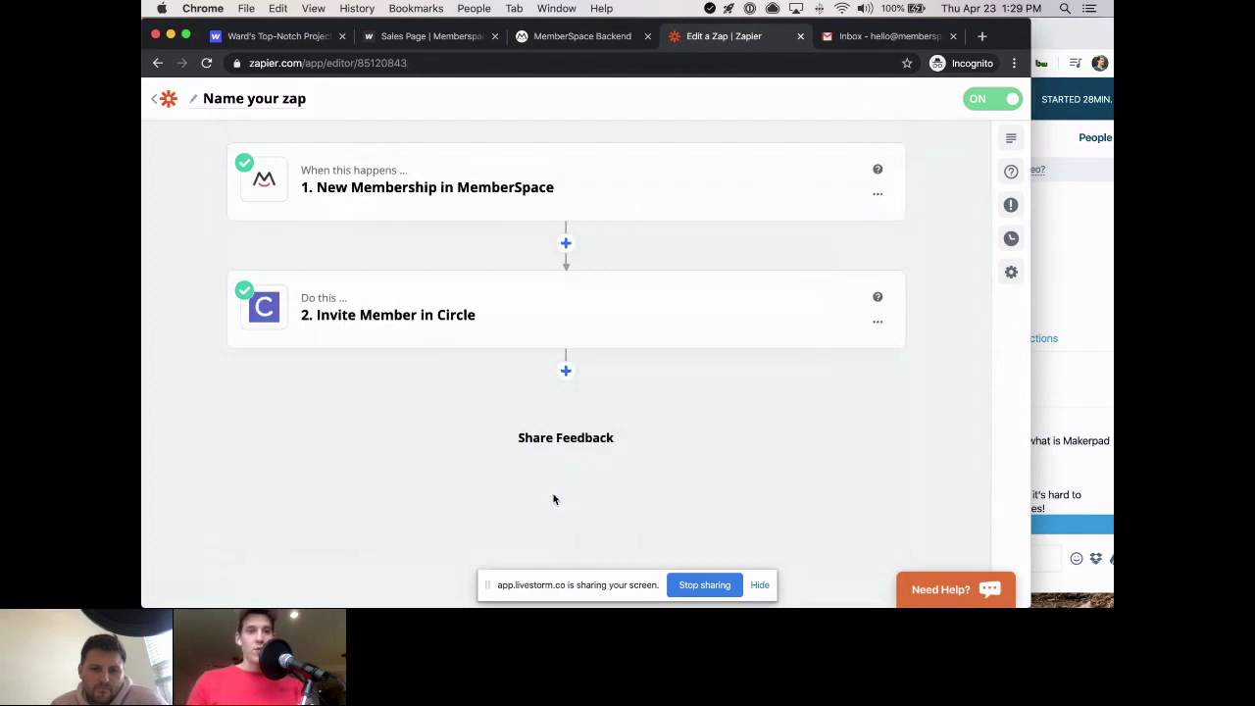
Step: Open the zap's Circle action, browse its available action events, and choose Invite Member
click(343, 308)
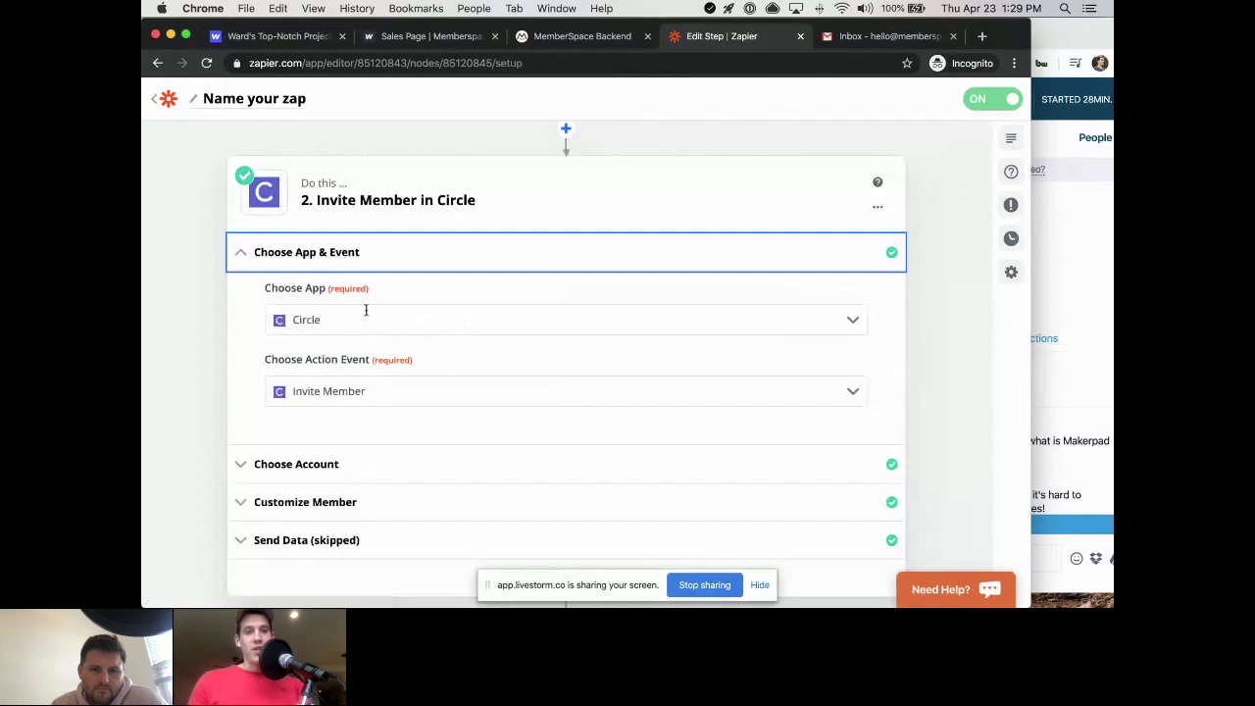
click(411, 391)
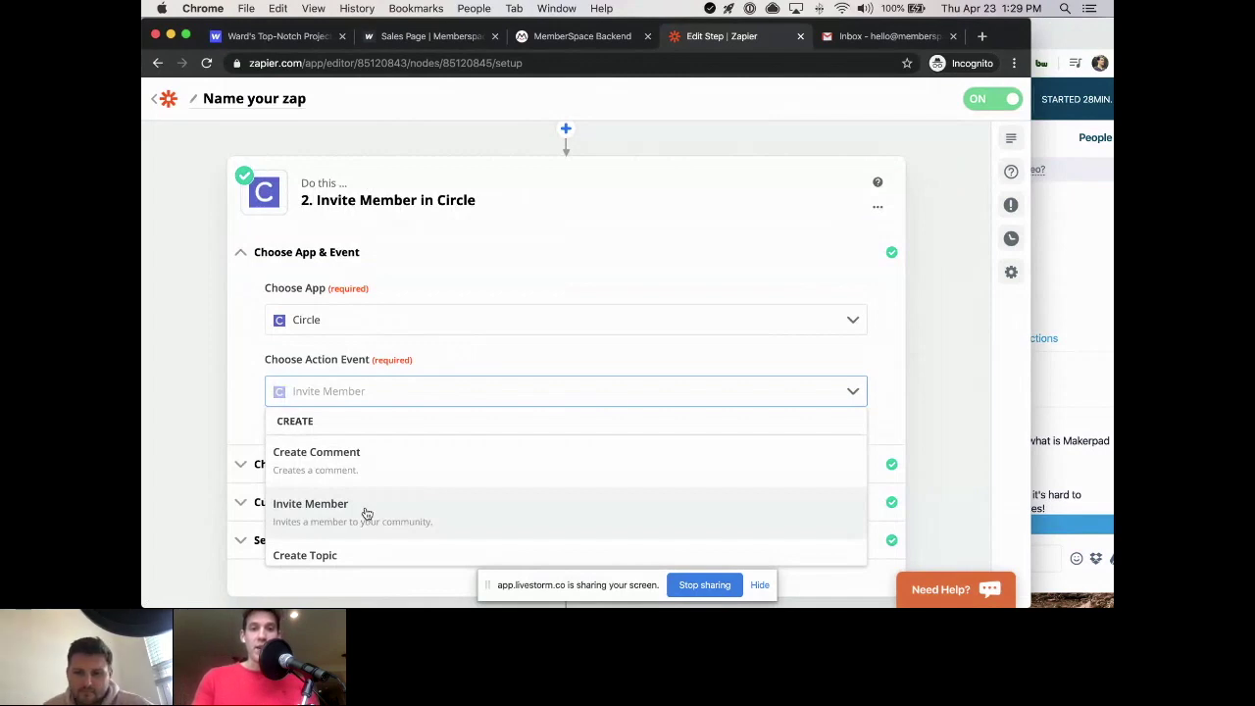
scroll(365, 513, down, 1)
scroll(366, 513, up, 1)
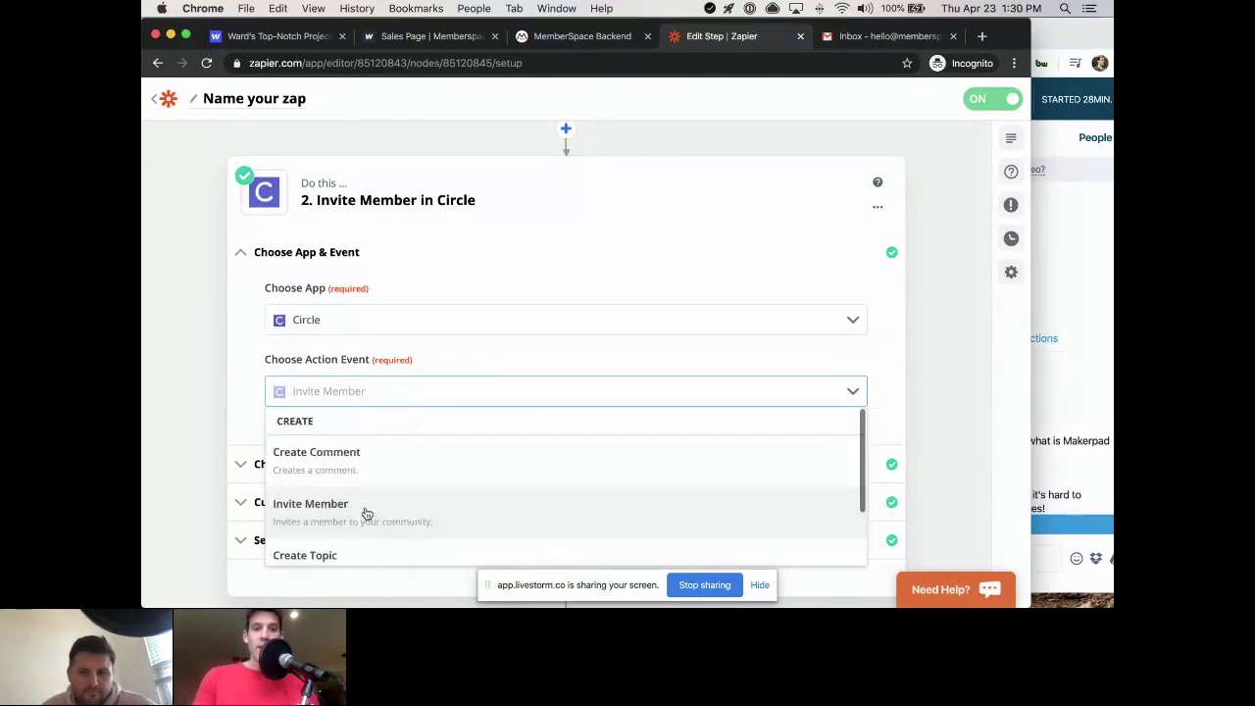
scroll(366, 512, down, 1)
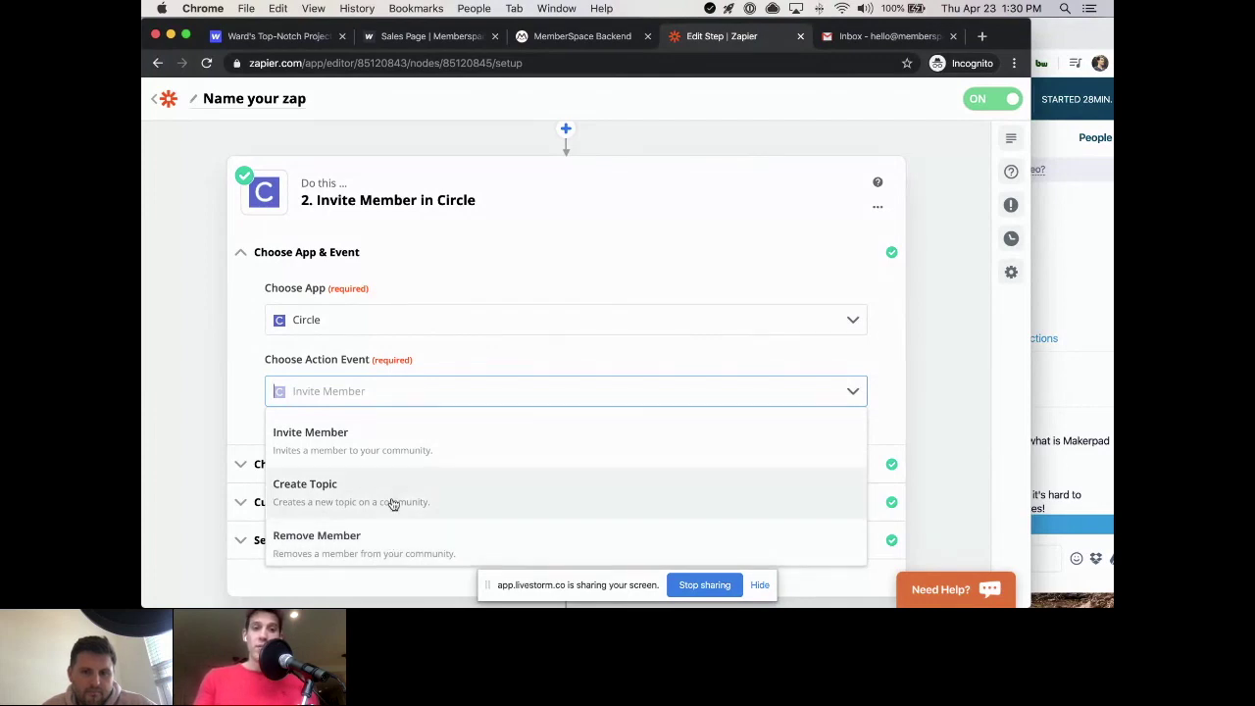
scroll(392, 504, up, 2)
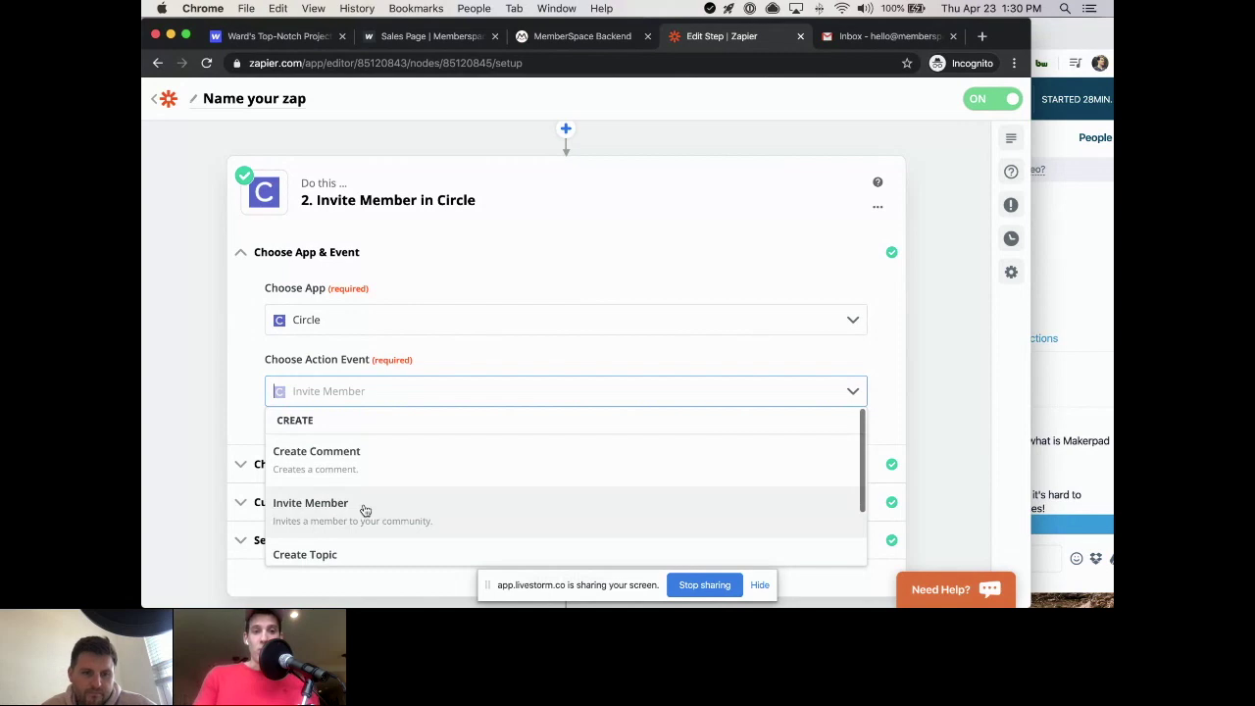
click(364, 508)
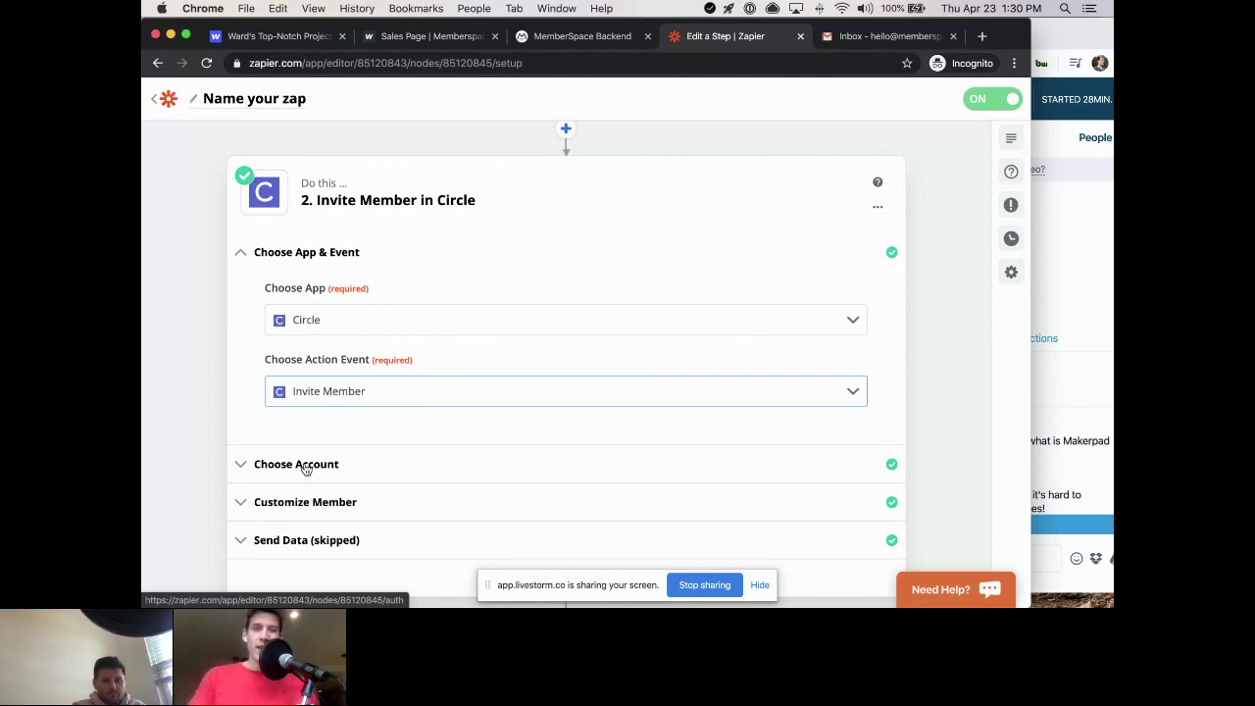
Step: Review the invited member's email, password and name fields, and select Makerpad Workshop as the Circle community
click(305, 467)
click(338, 450)
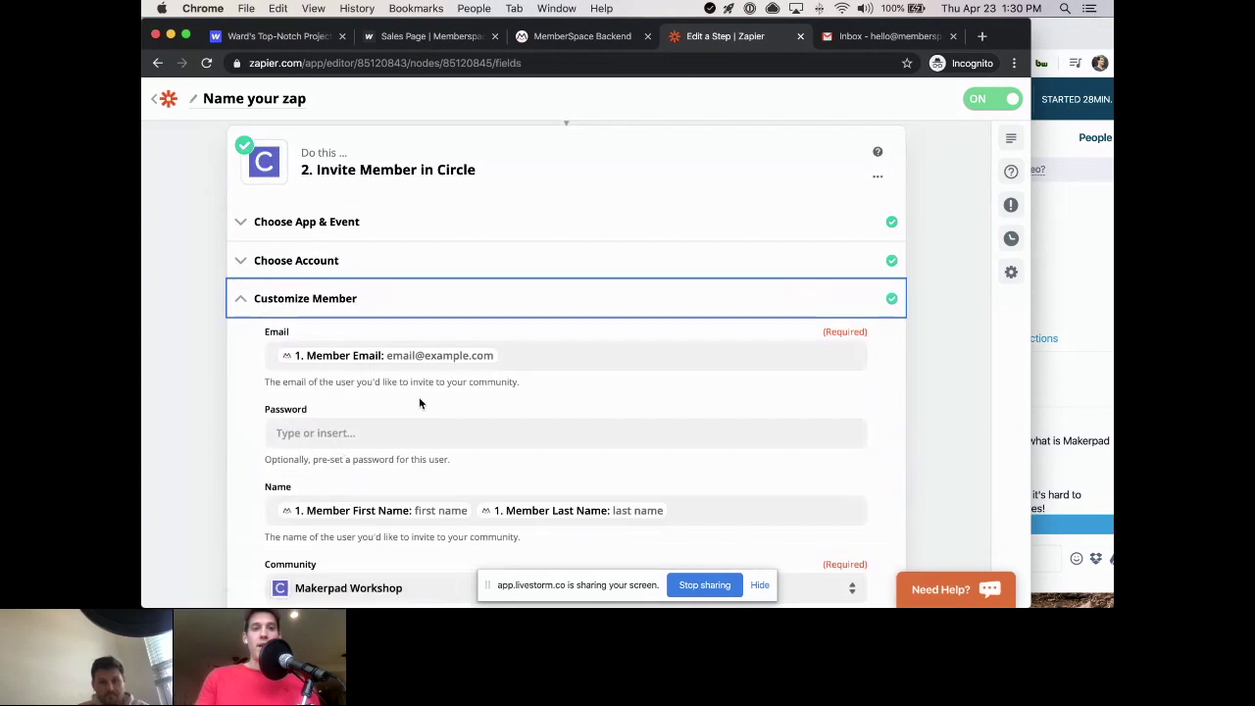
click(334, 357)
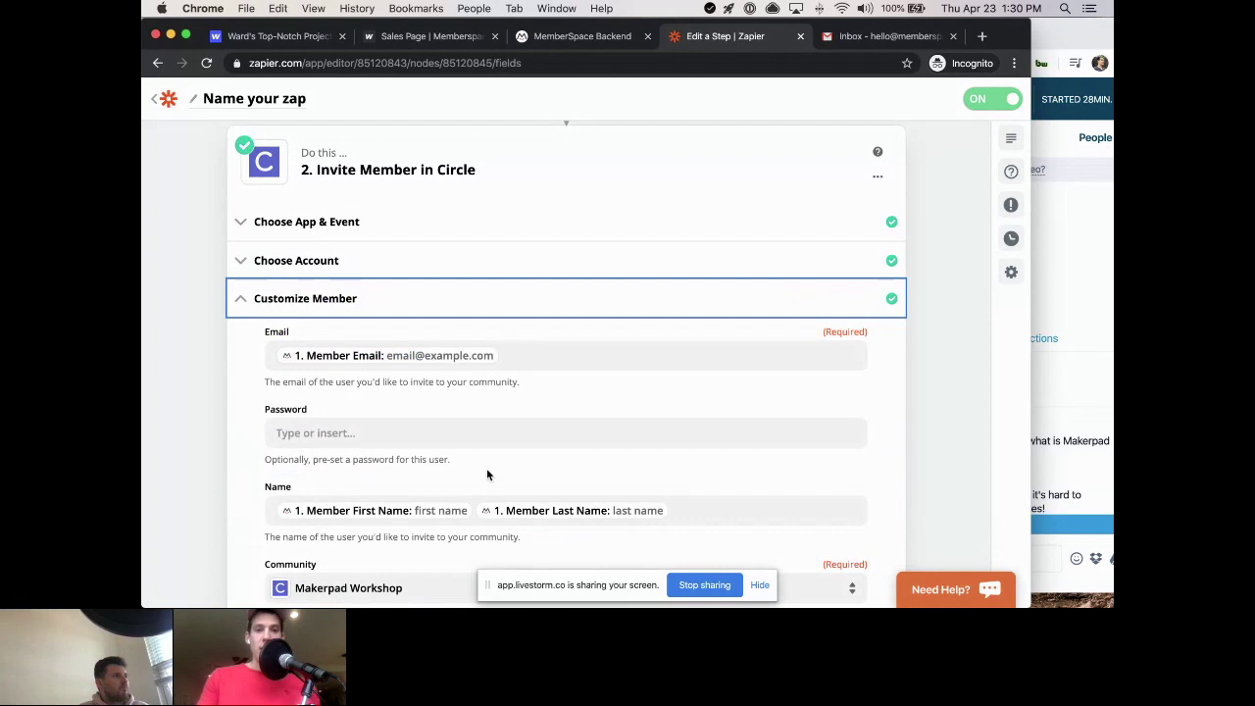
scroll(486, 474, down, 1)
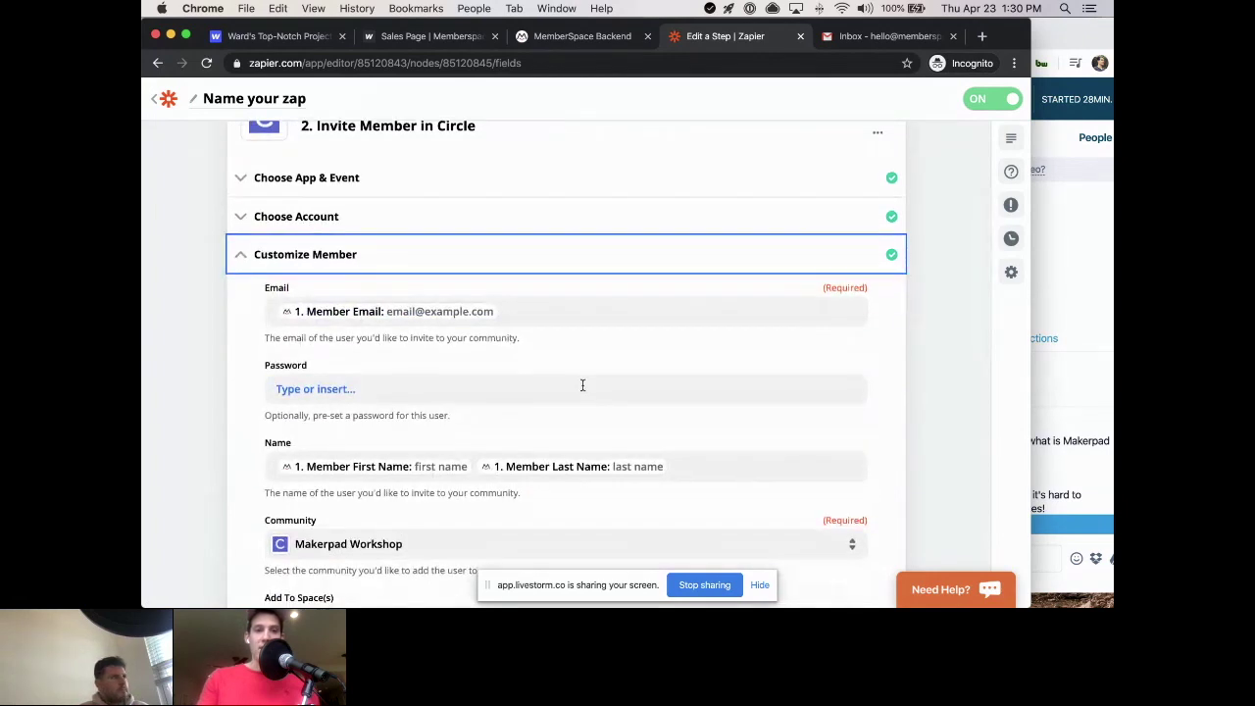
scroll(233, 467, down, 1)
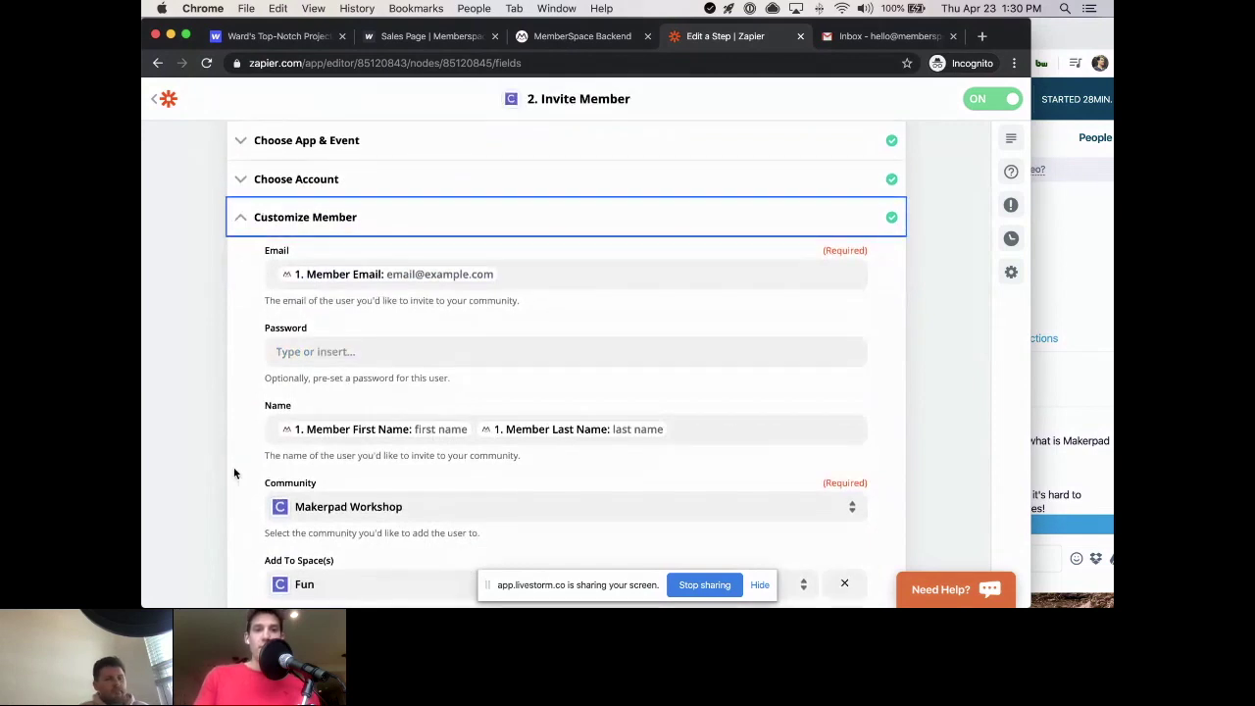
scroll(233, 466, down, 3)
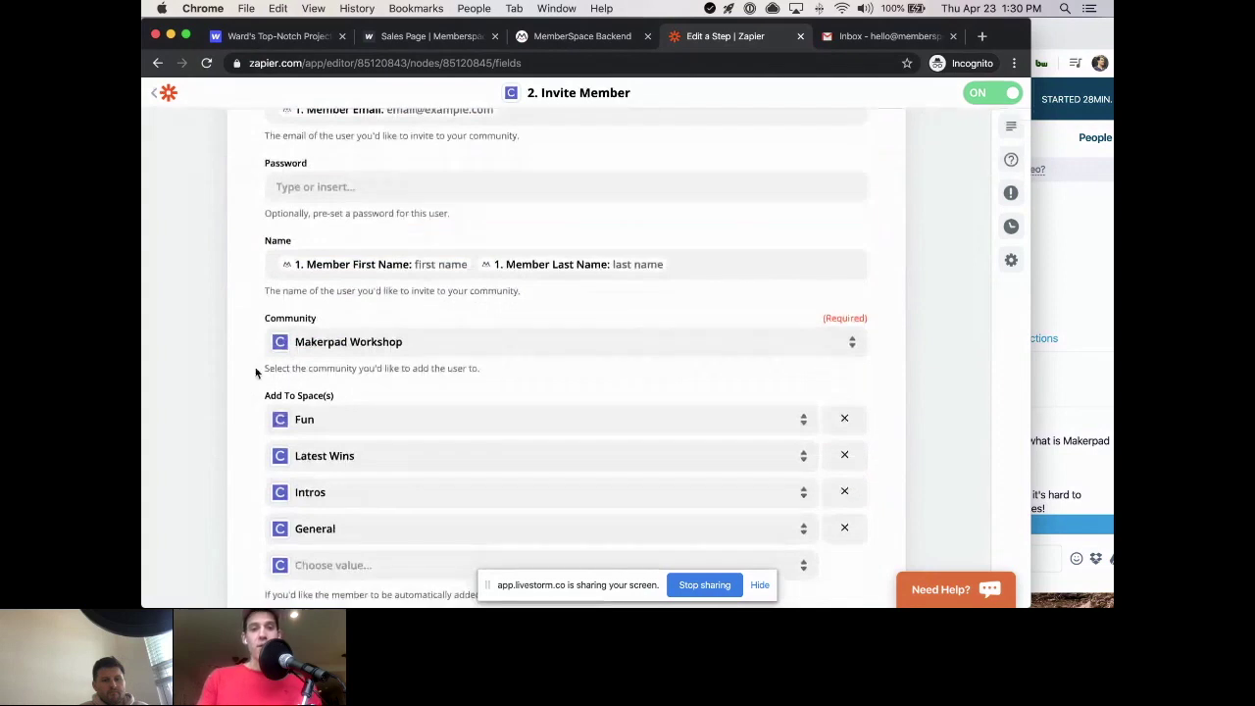
click(444, 345)
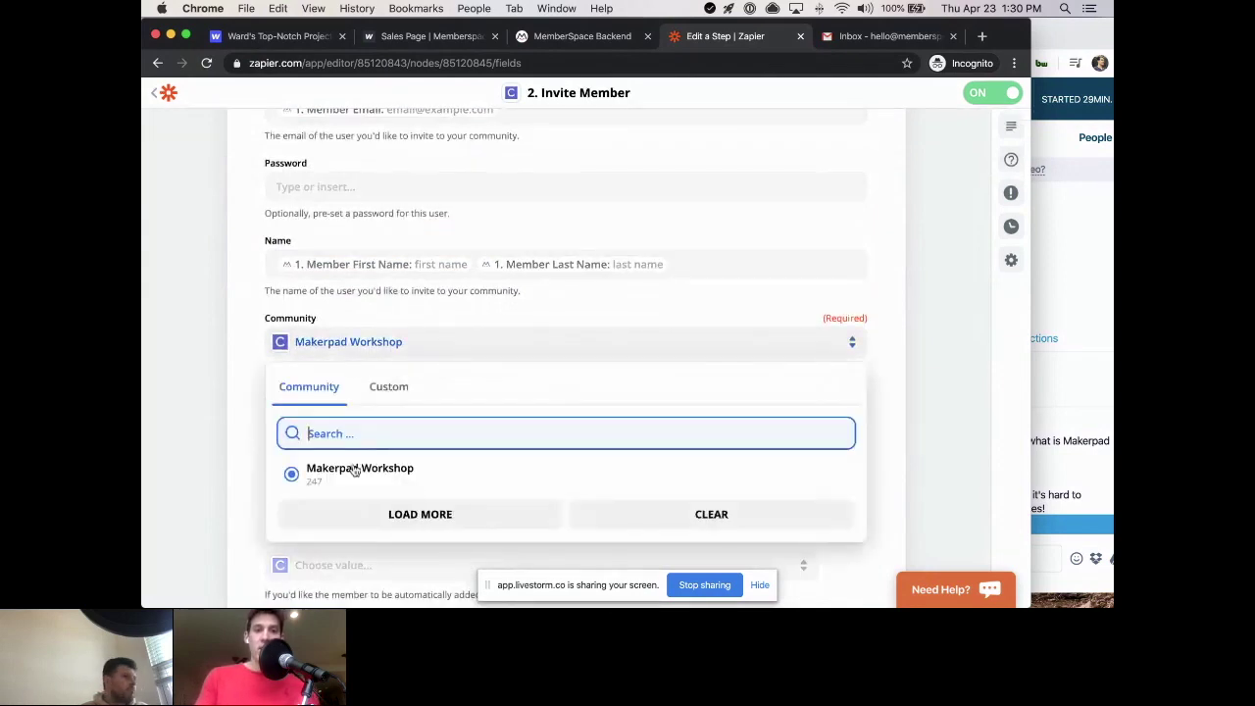
click(348, 471)
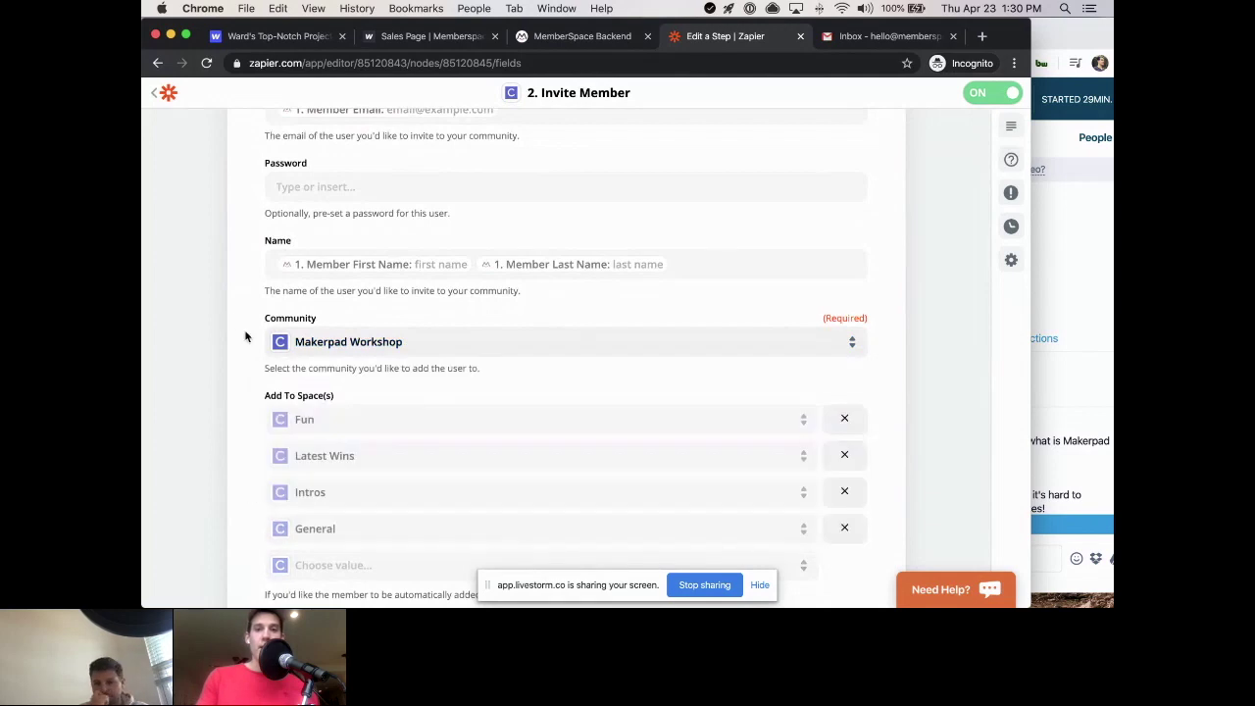
Step: Examine the Circle action's space, space group and invitation email settings, finish editing, and return to the published sales page
scroll(362, 370, down, 1)
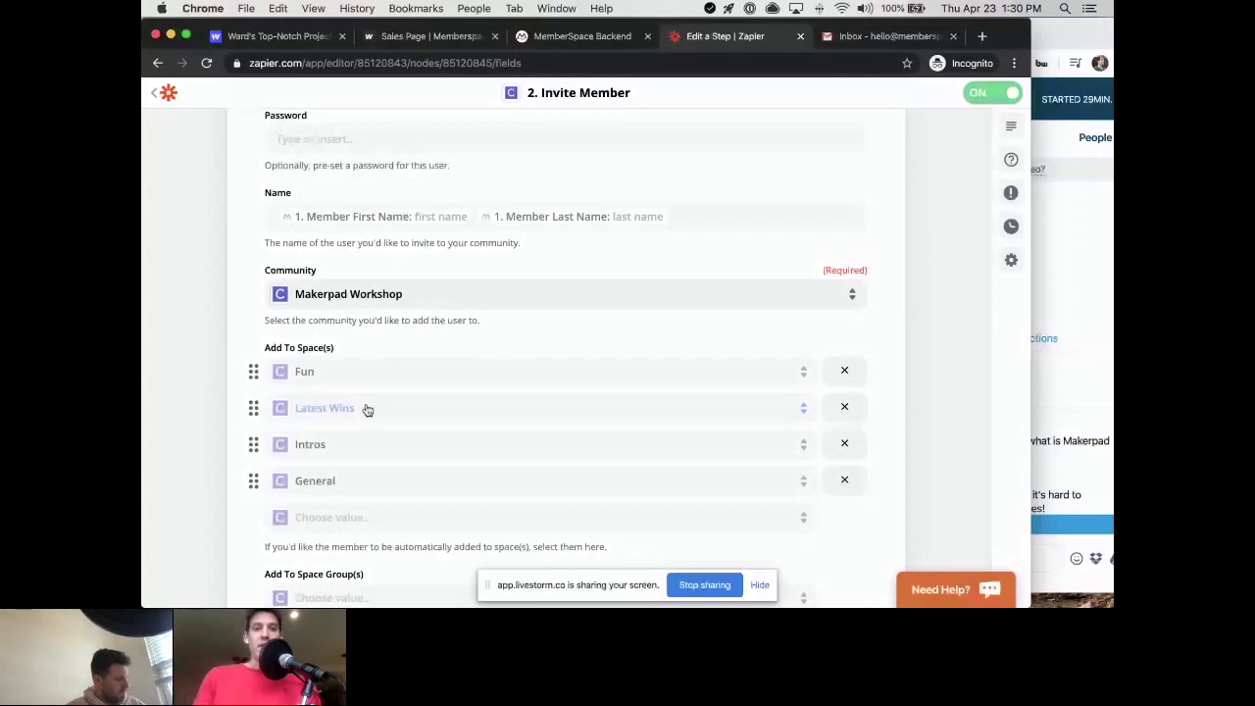
scroll(368, 410, down, 4)
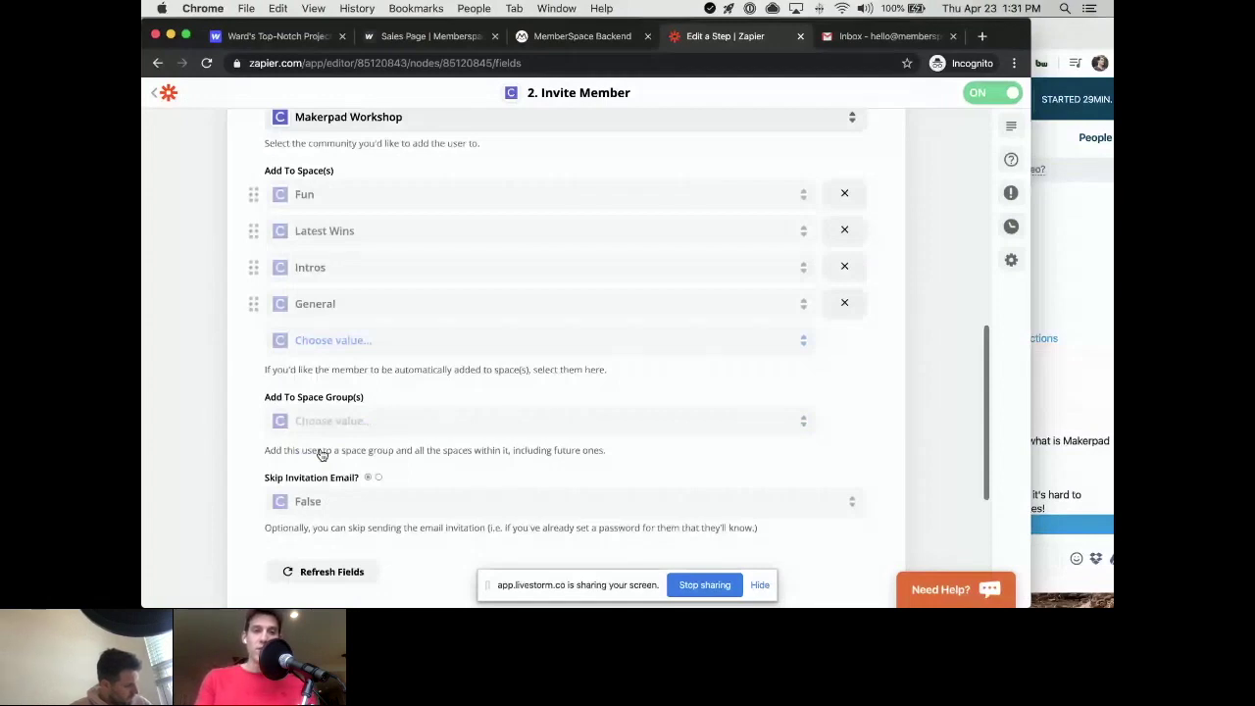
scroll(322, 455, down, 1)
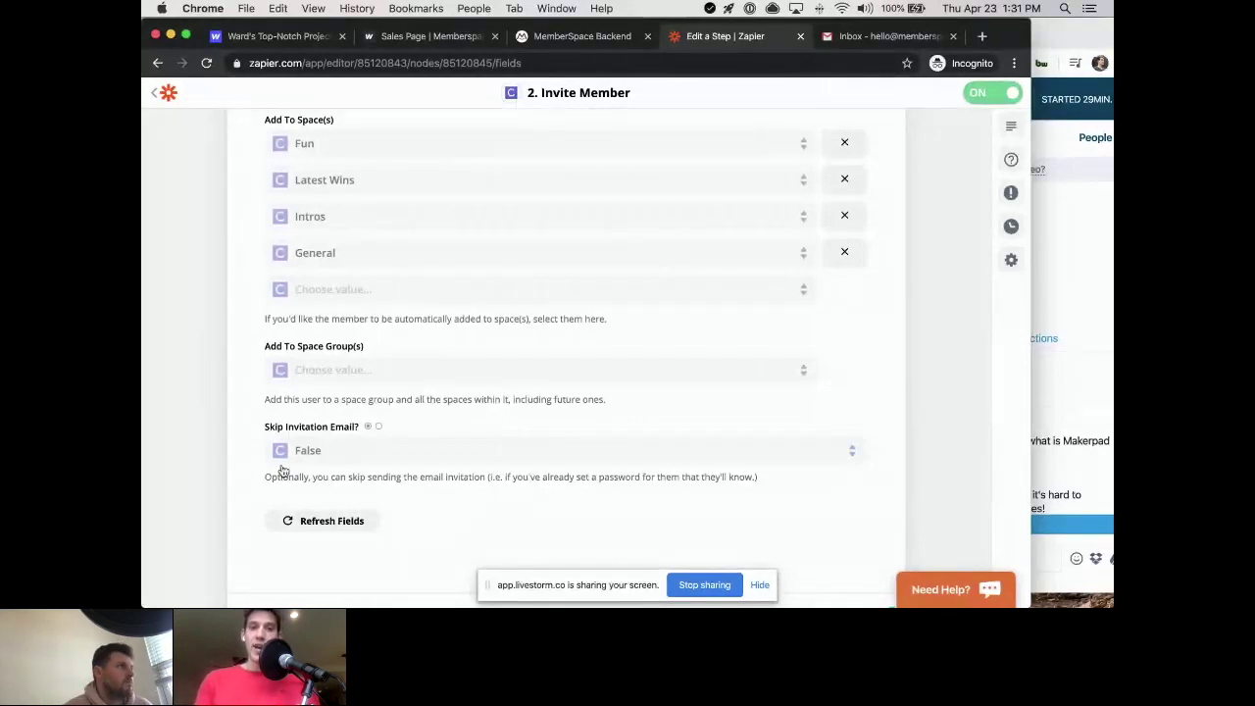
scroll(284, 469, down, 4)
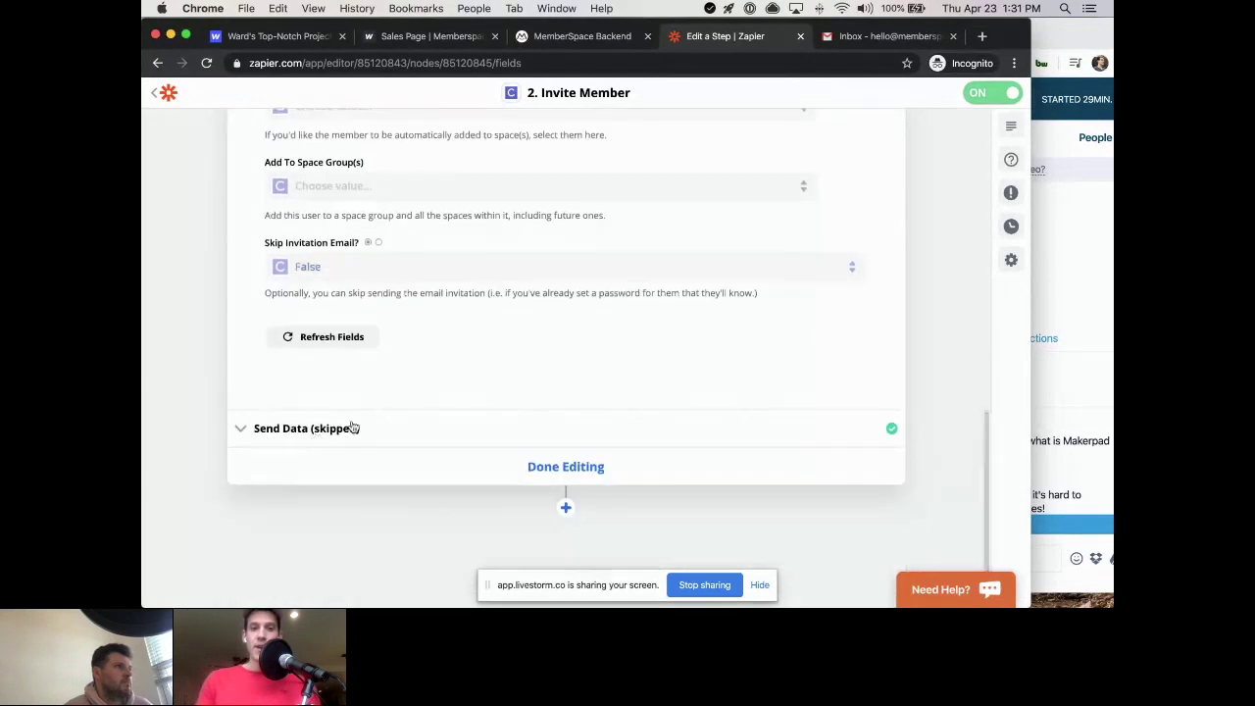
click(549, 468)
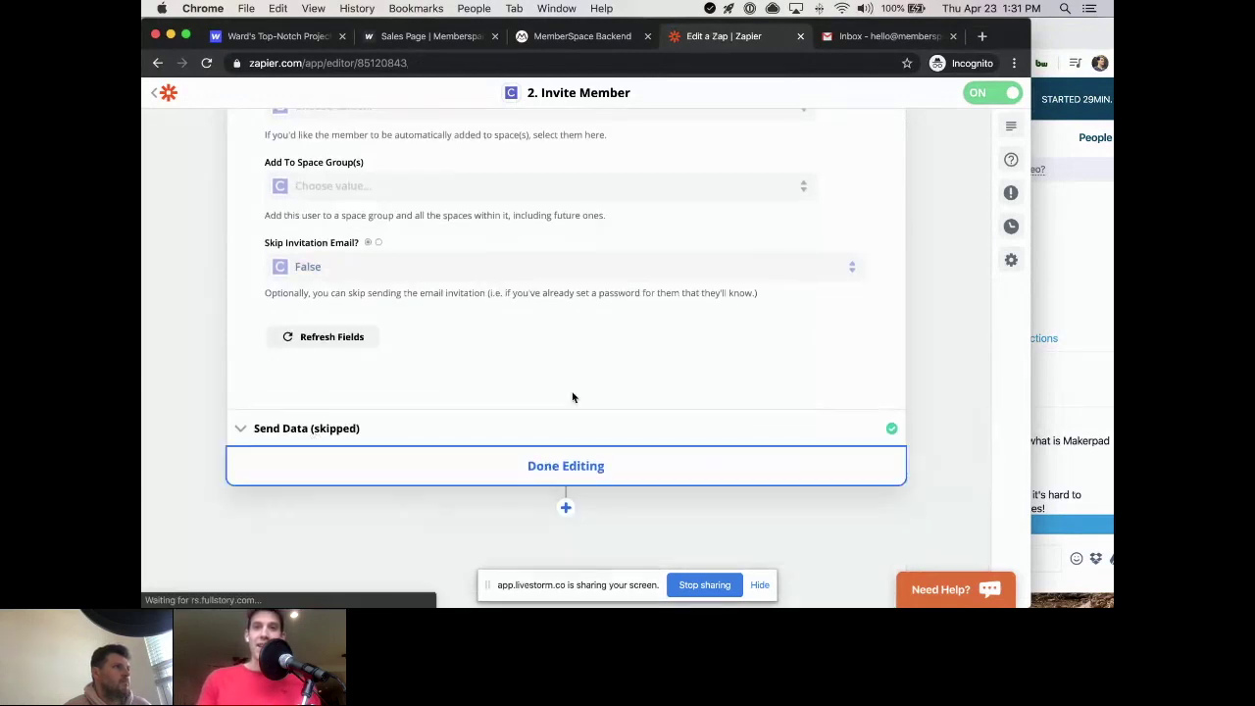
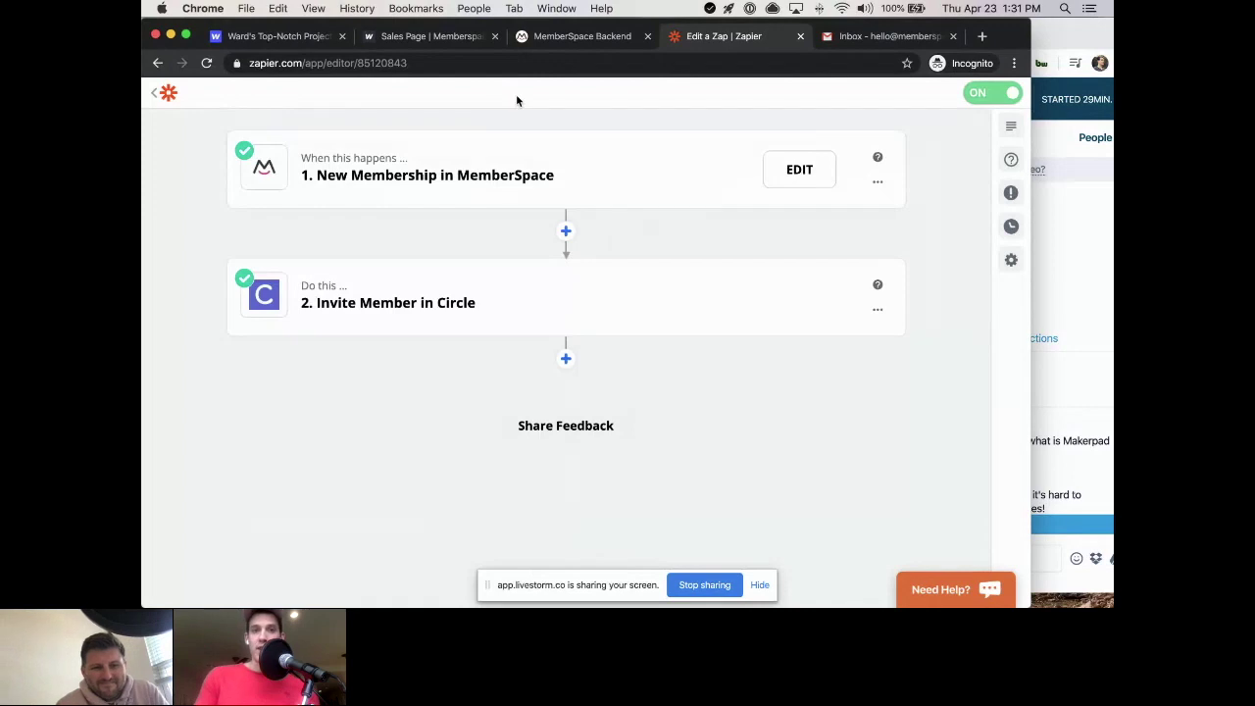
click(428, 37)
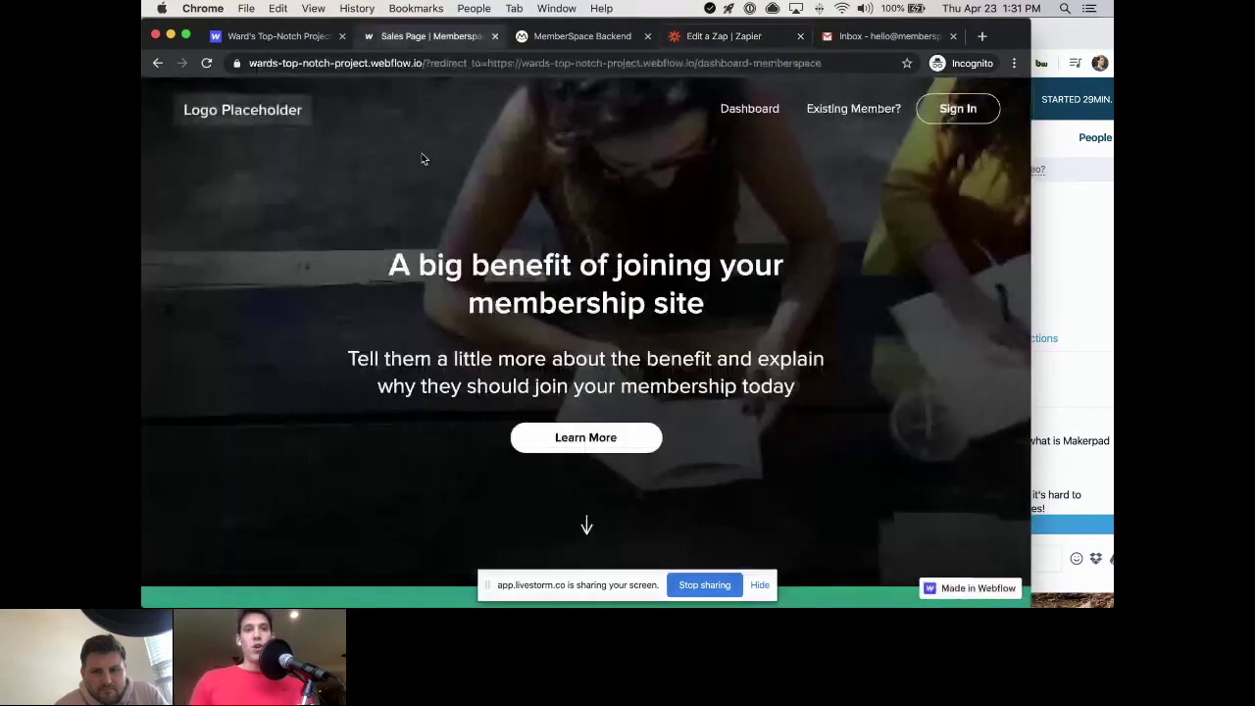
Step: Reload the published sales page from its logo, go to the membership pricing, and submit the filled-in member account sign-up form
click(291, 114)
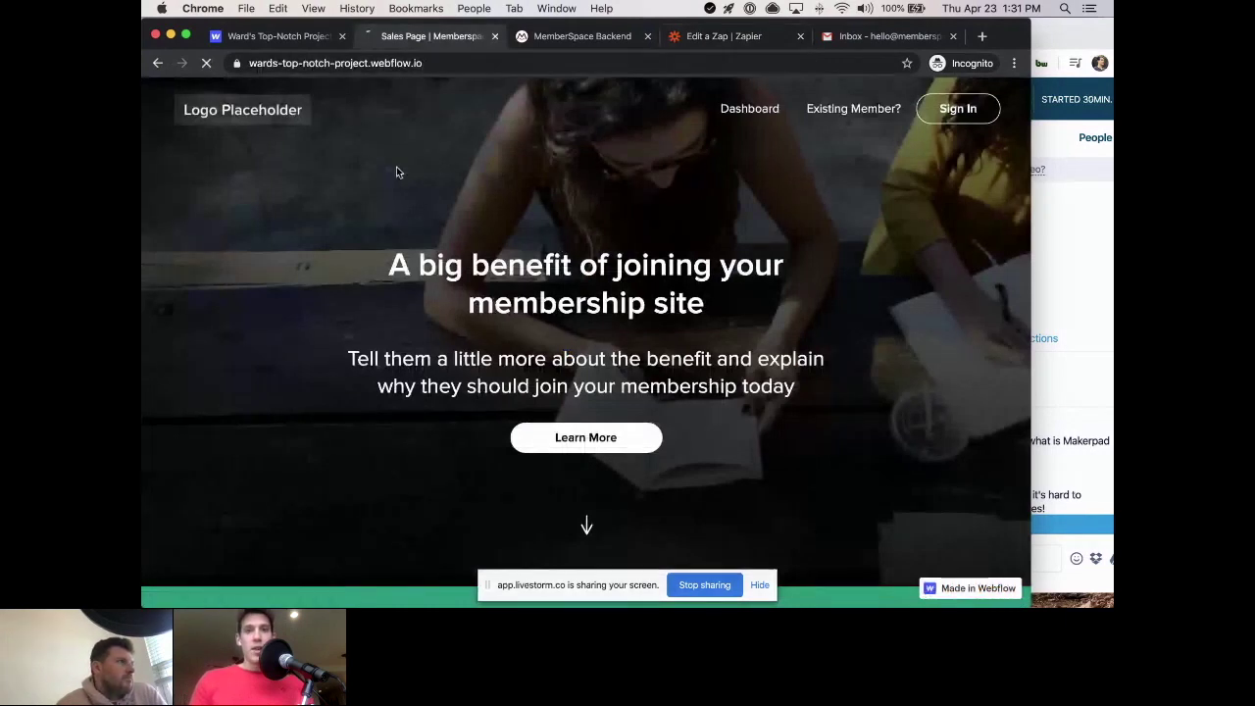
scroll(348, 241, down, 5)
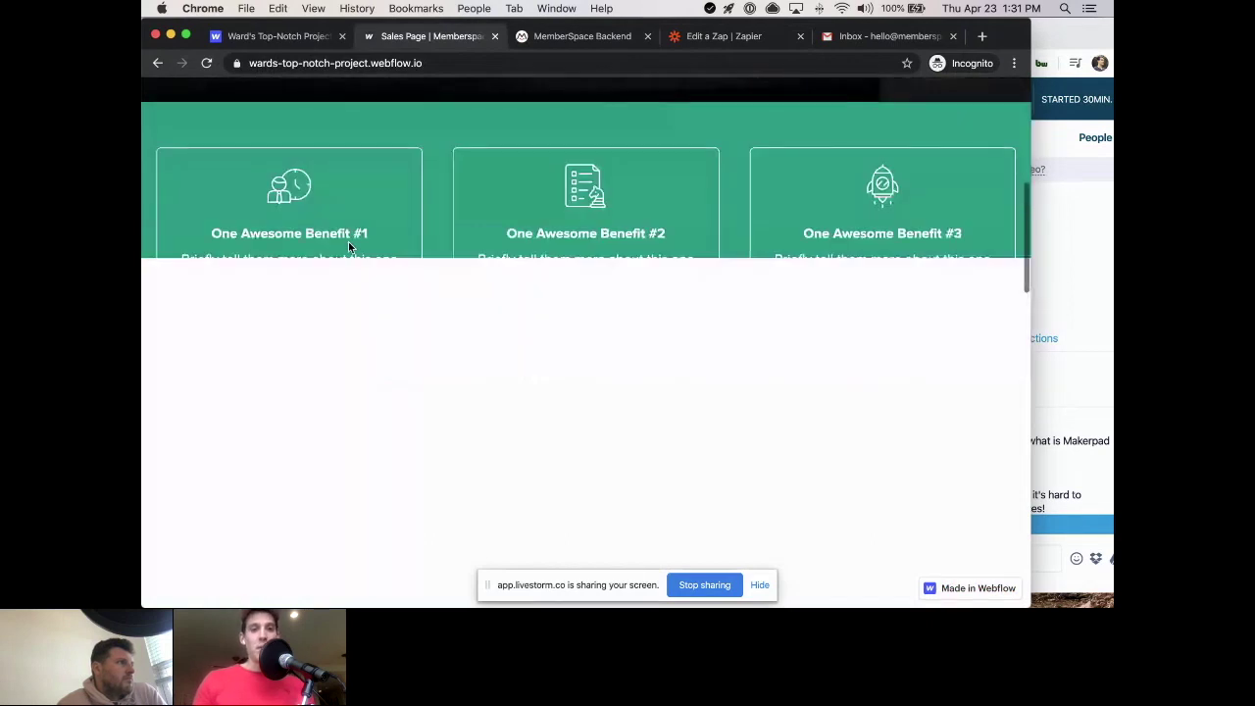
scroll(348, 245, down, 3)
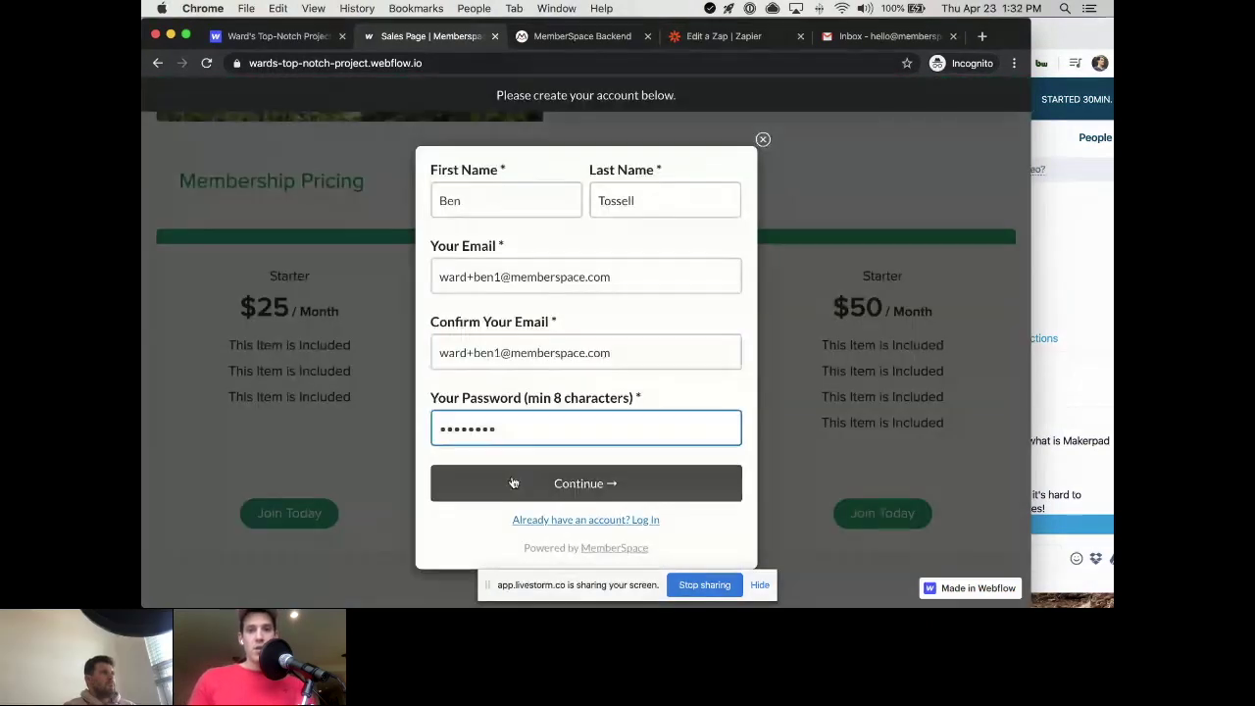
click(513, 482)
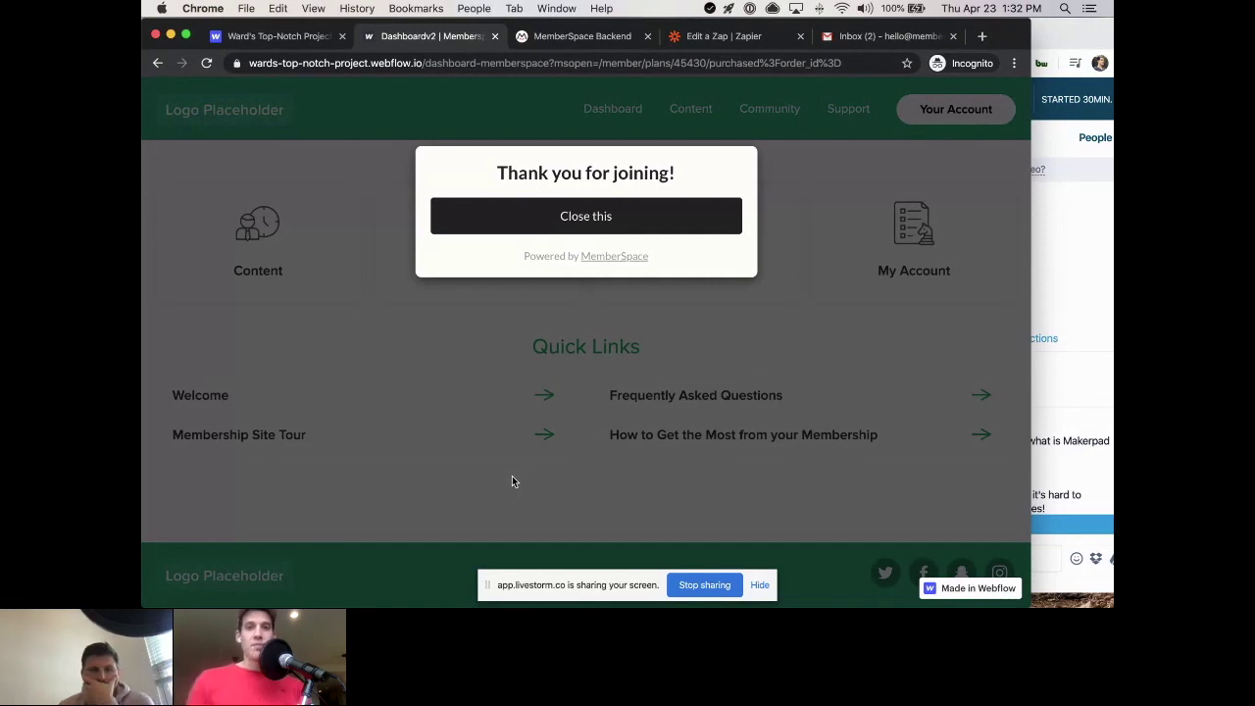
Step: Dismiss the joining confirmation, inspect the member dashboard's web address and account link, and return to the sales page through the logo
click(526, 226)
click(552, 63)
click(551, 63)
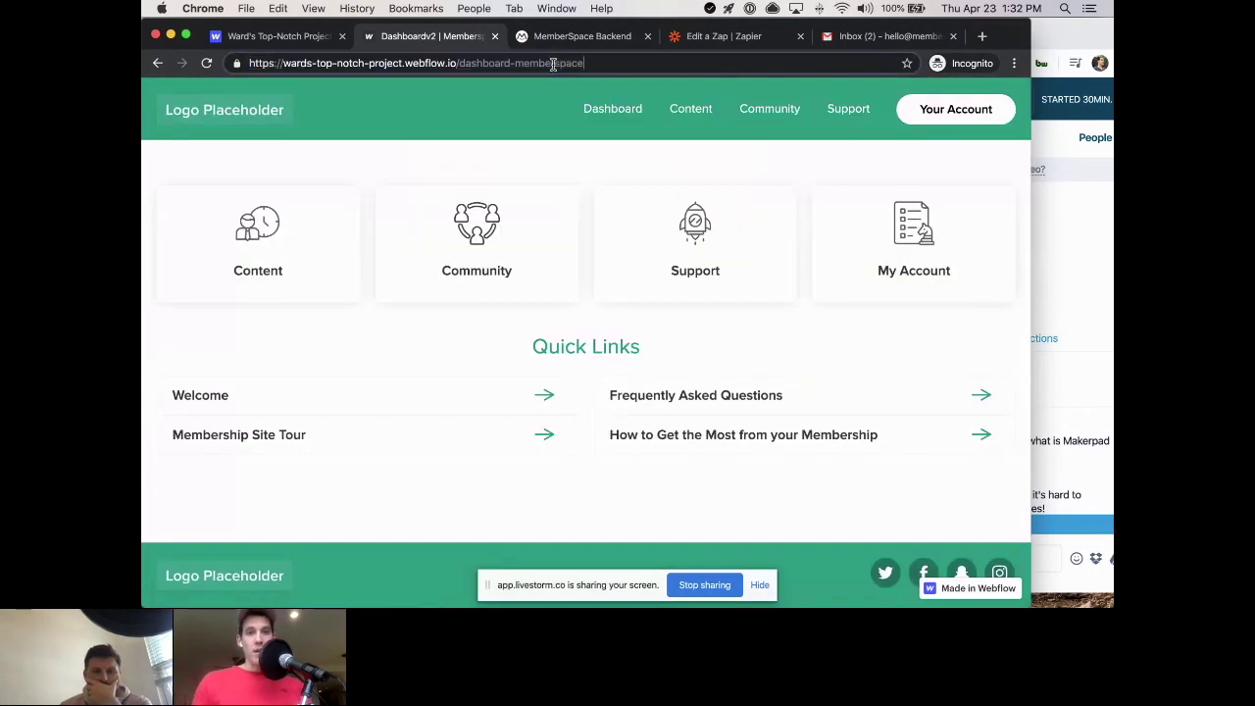
drag(588, 62, 360, 63)
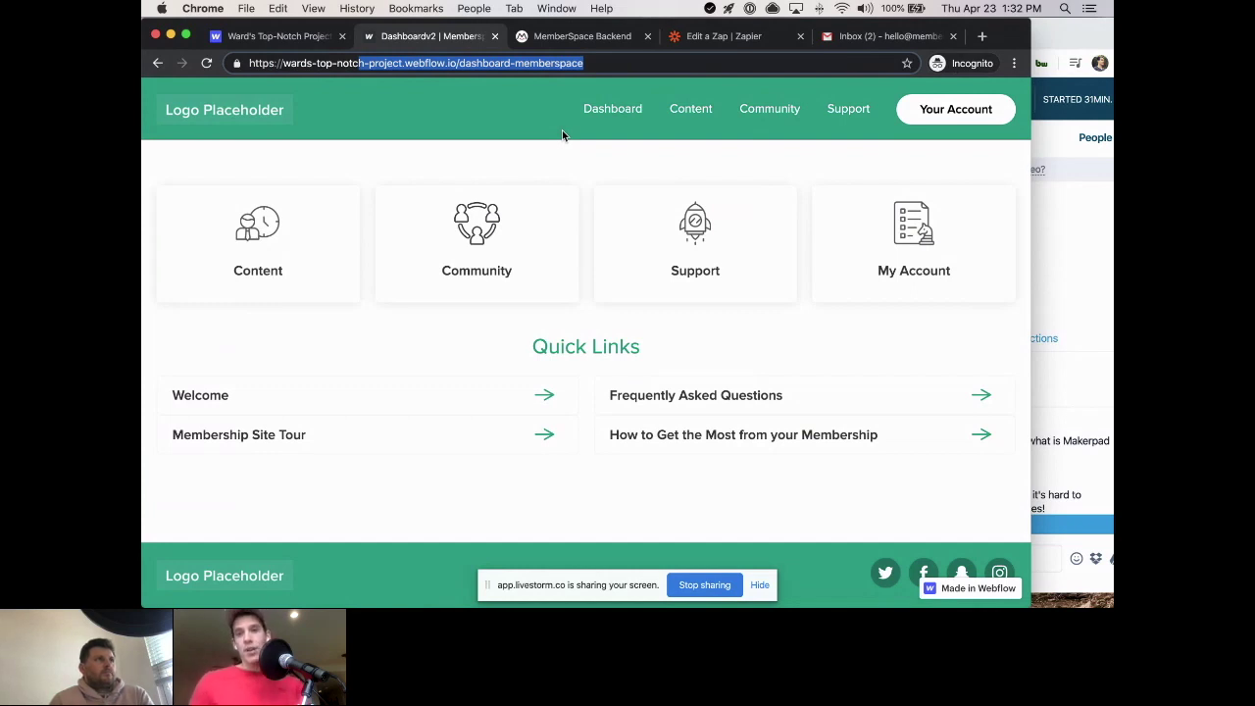
click(965, 114)
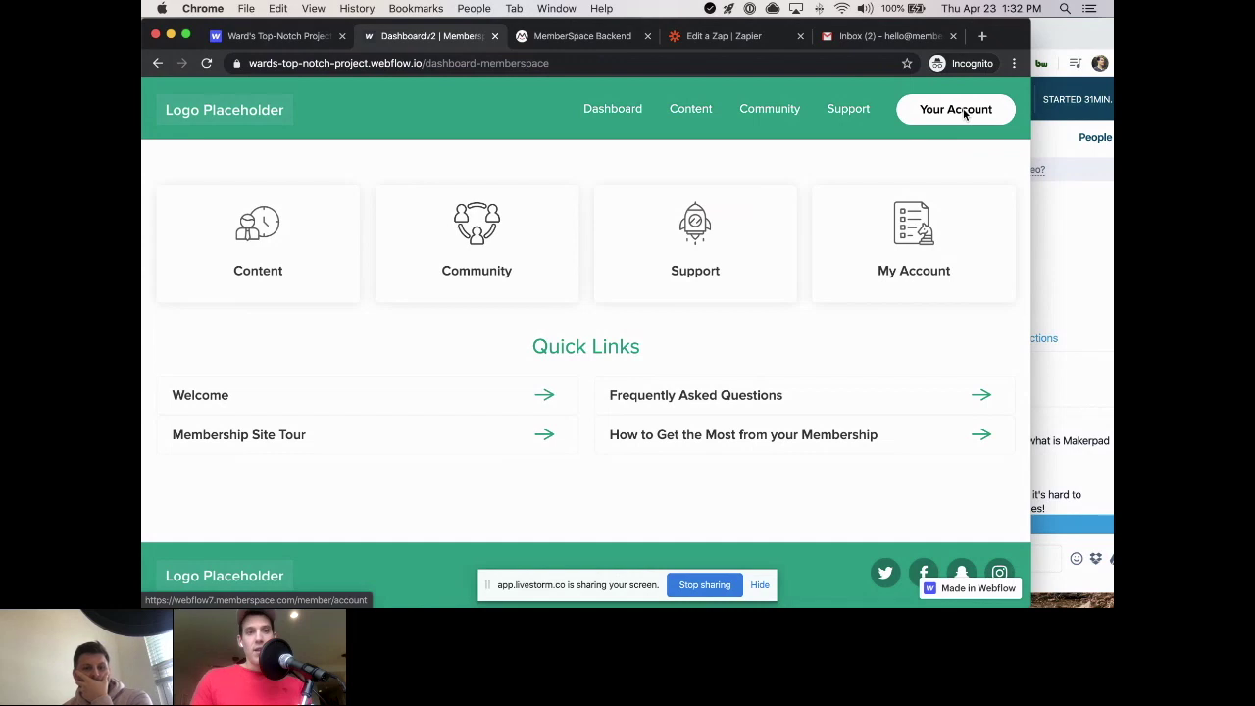
click(224, 111)
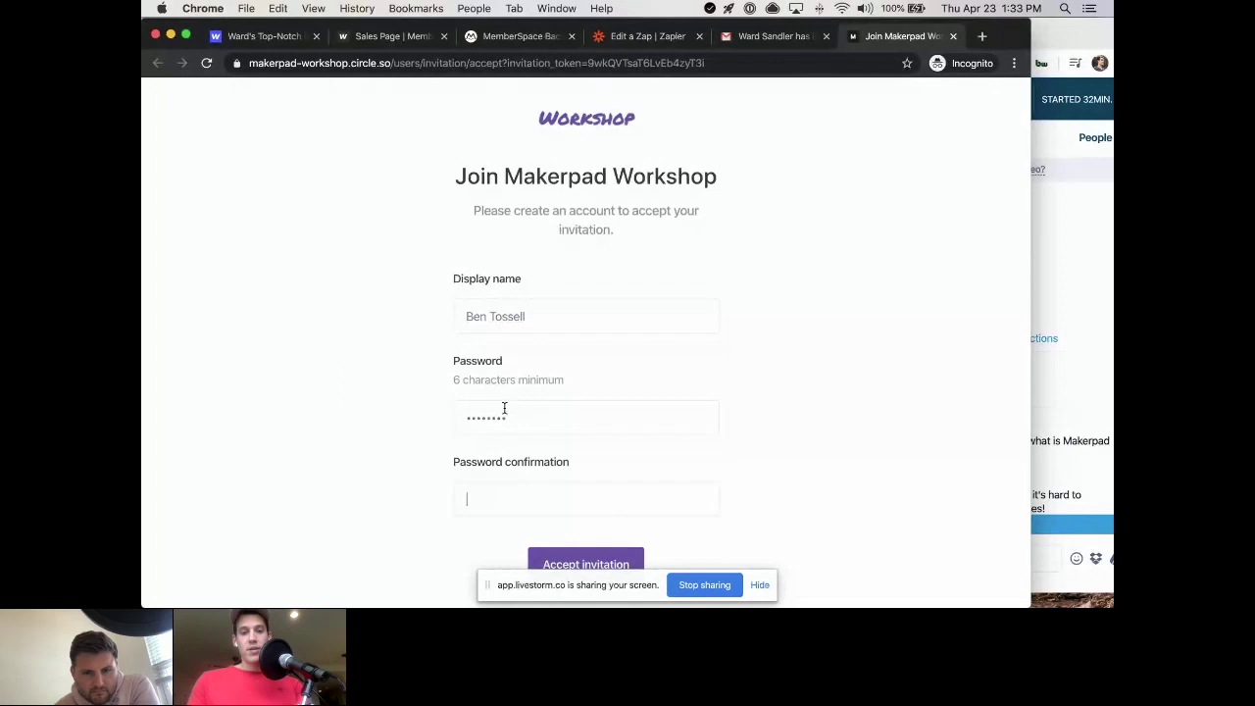
Step: Enter the password confirmation for the new Circle account and accept the invitation to Makerpad Workshop
text(********)
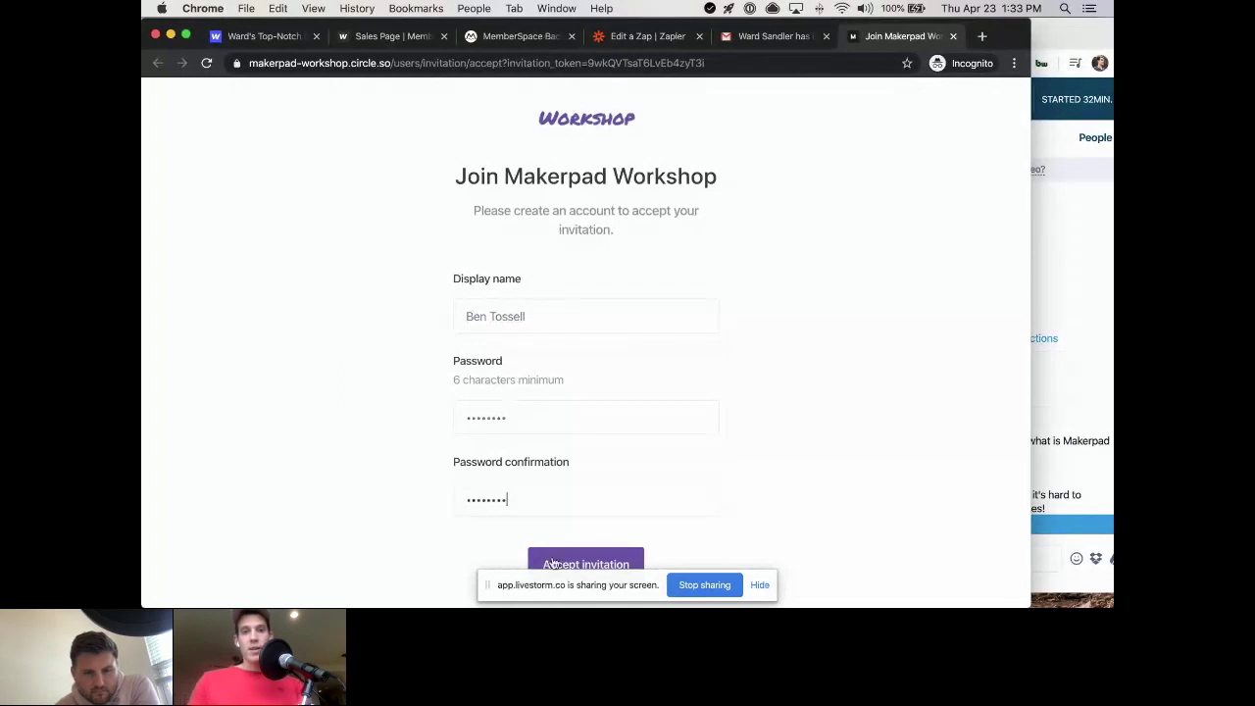
click(552, 564)
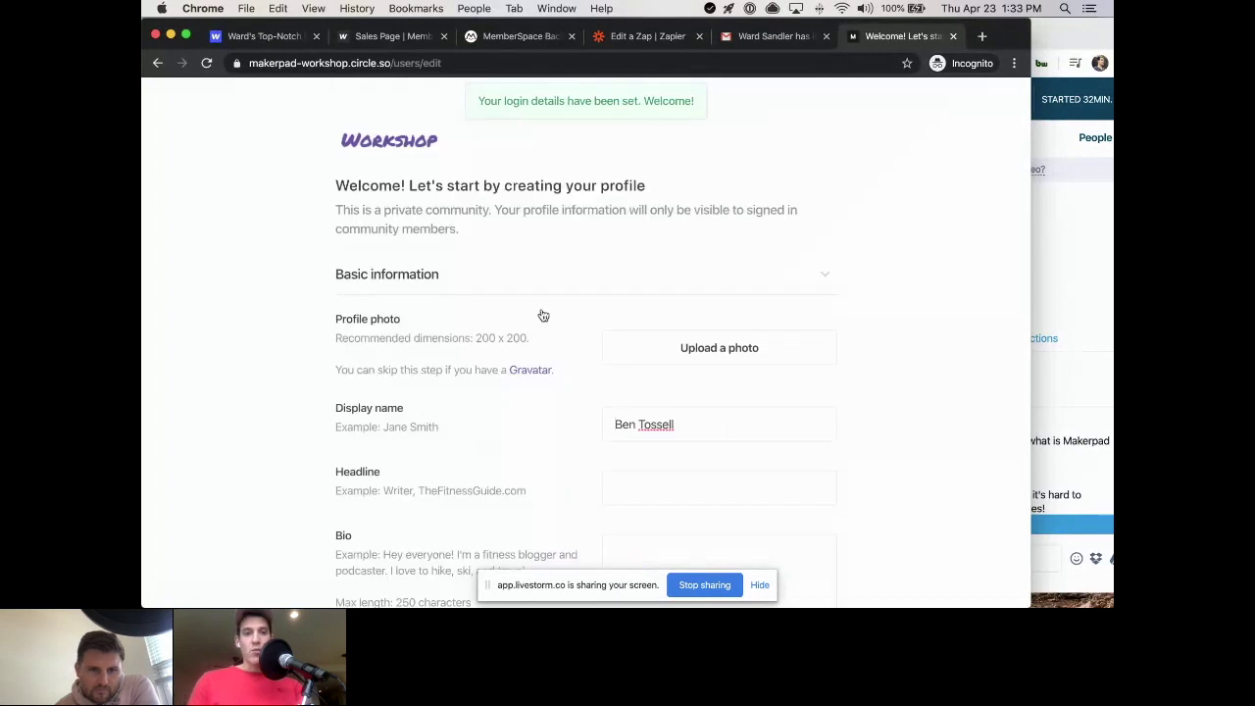
Step: Upload the JPG photo from the Desktop as the profile picture and continue with the optional profile fields left blank
click(665, 356)
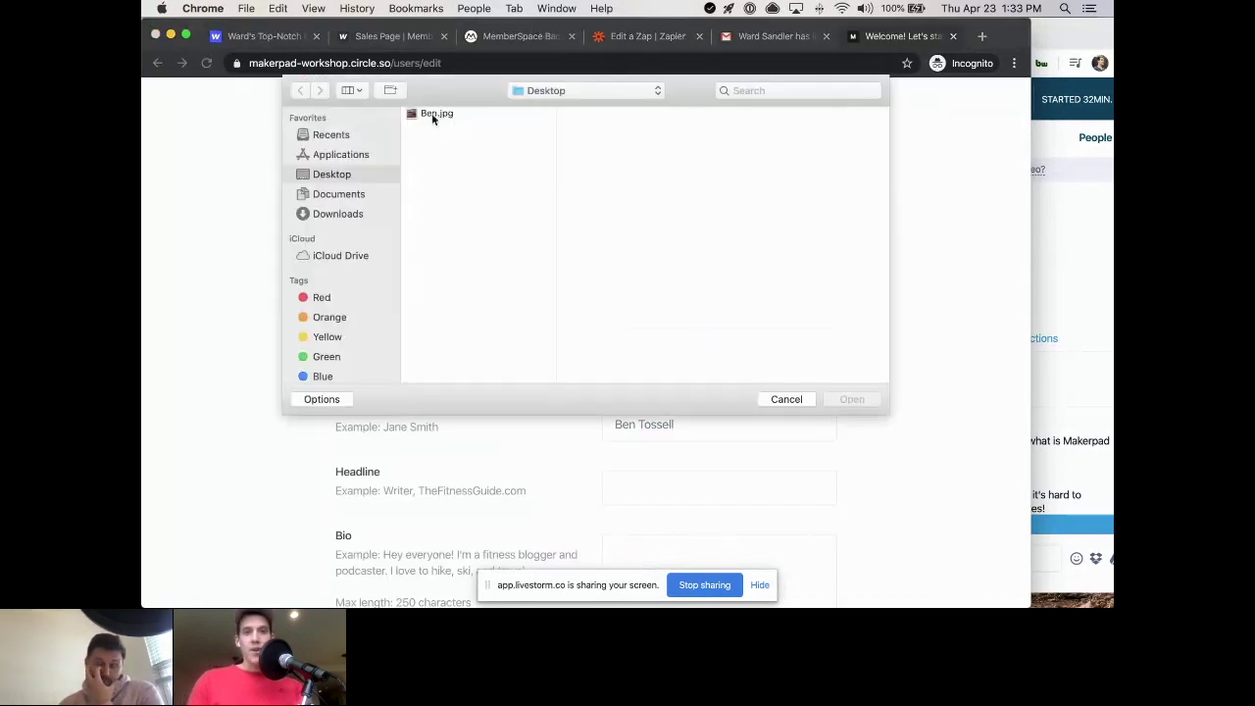
double_click(431, 113)
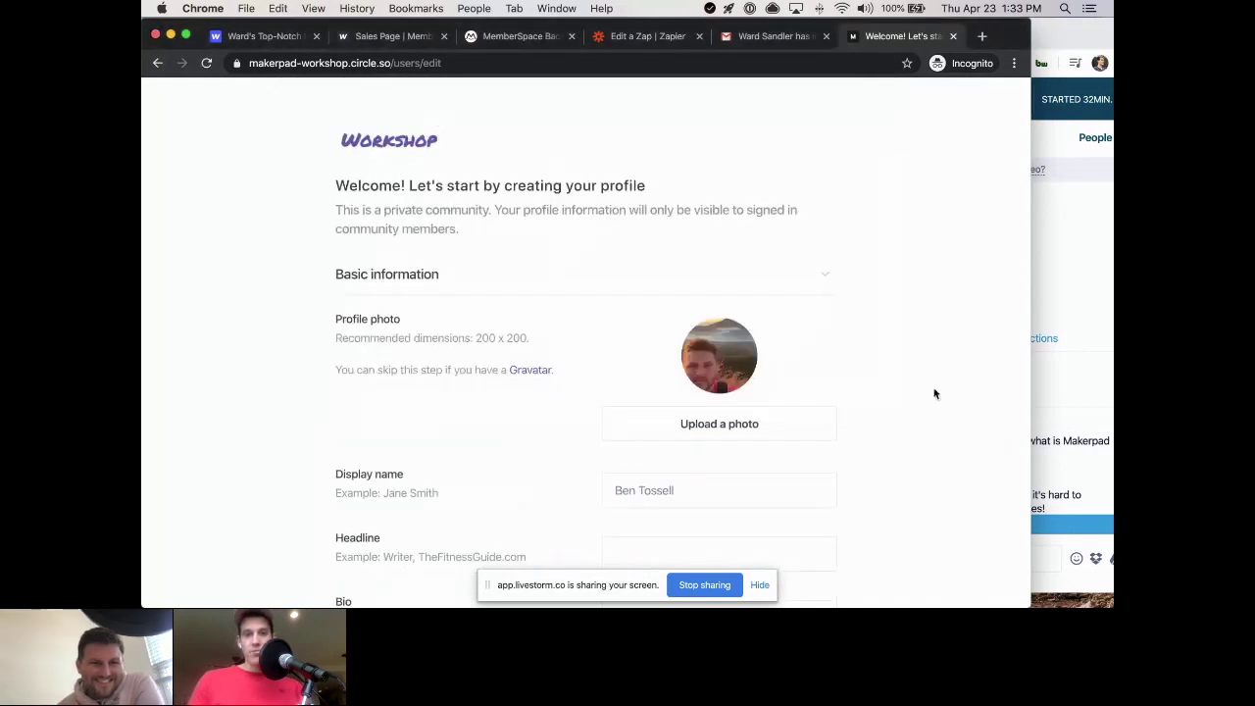
scroll(934, 393, down, 2)
scroll(935, 393, down, 2)
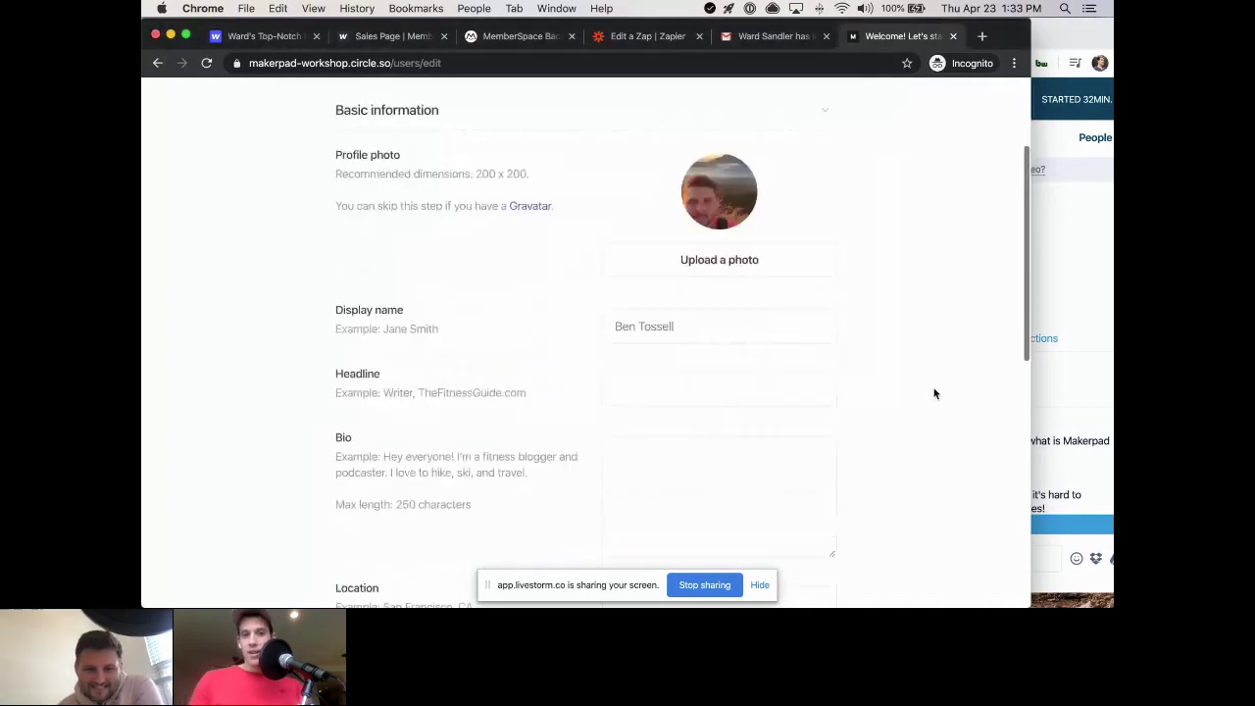
scroll(934, 393, down, 2)
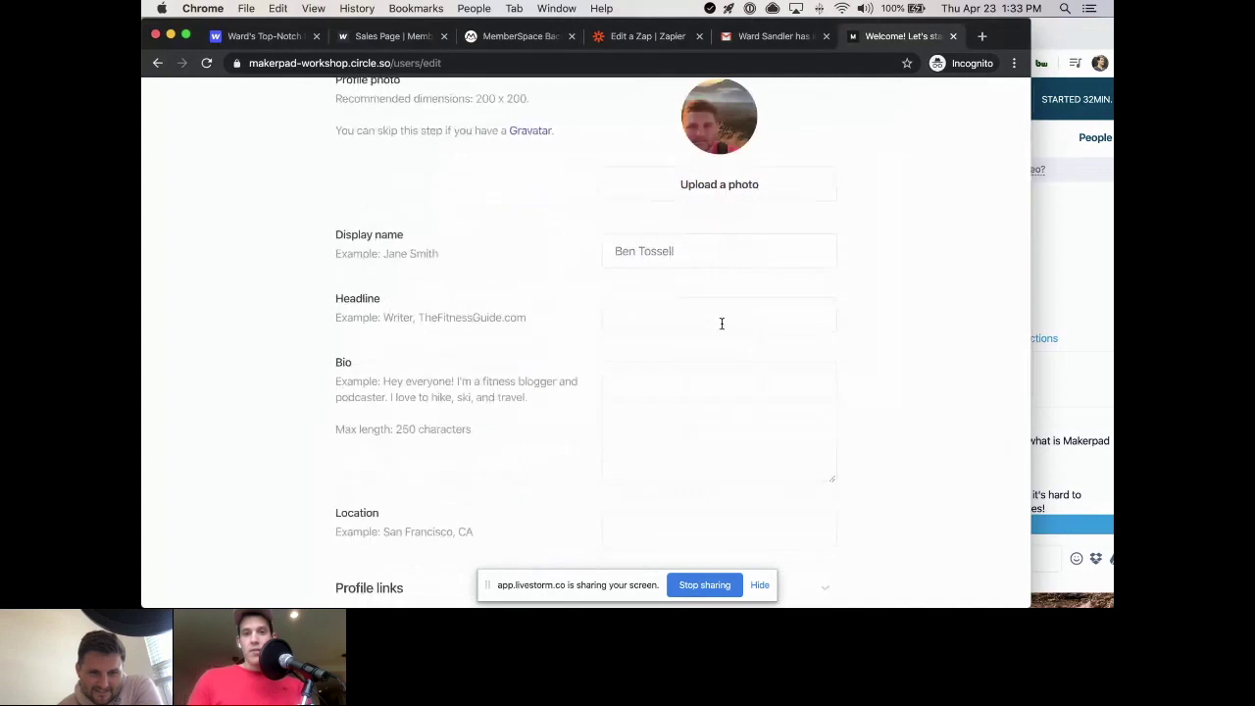
scroll(658, 363, down, 3)
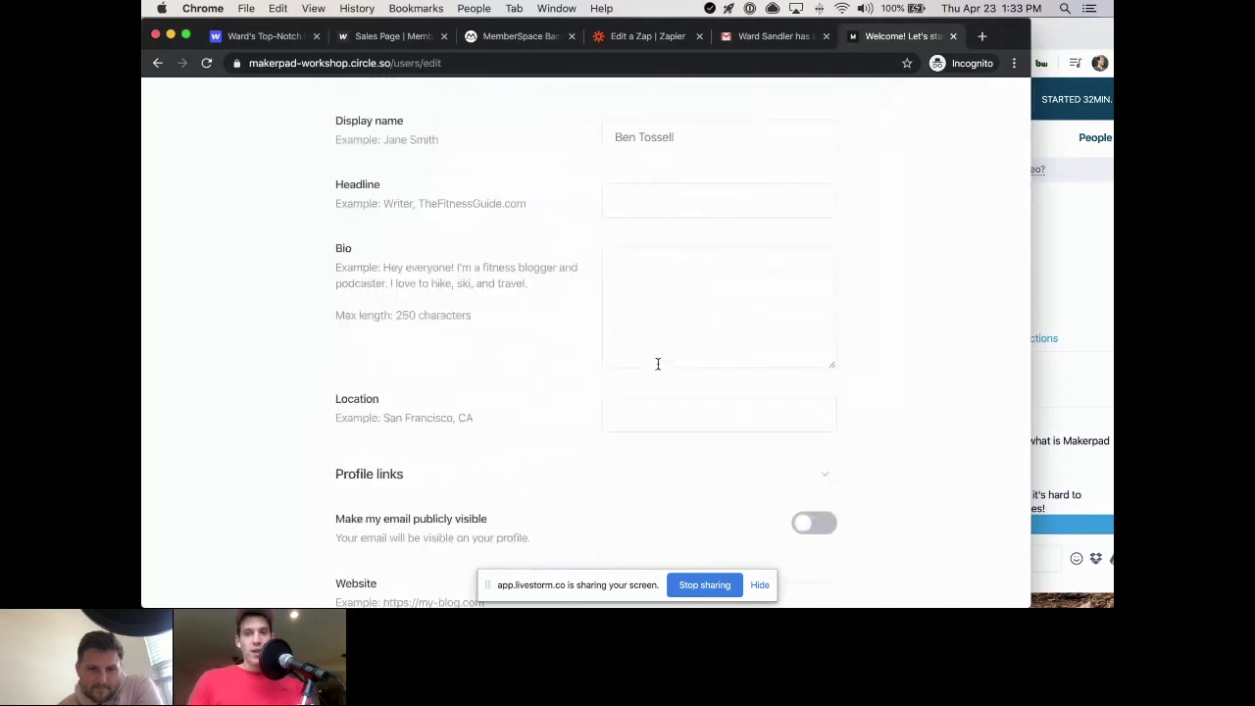
scroll(657, 363, down, 3)
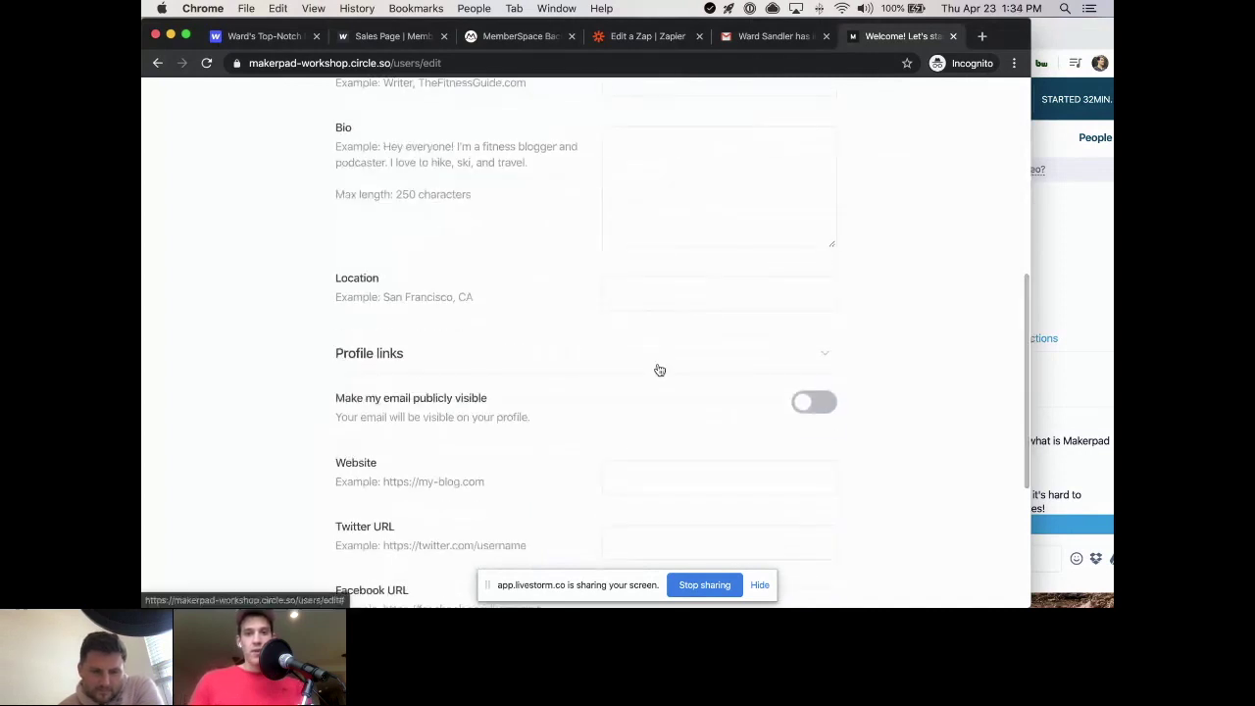
scroll(647, 343, down, 2)
scroll(631, 364, down, 2)
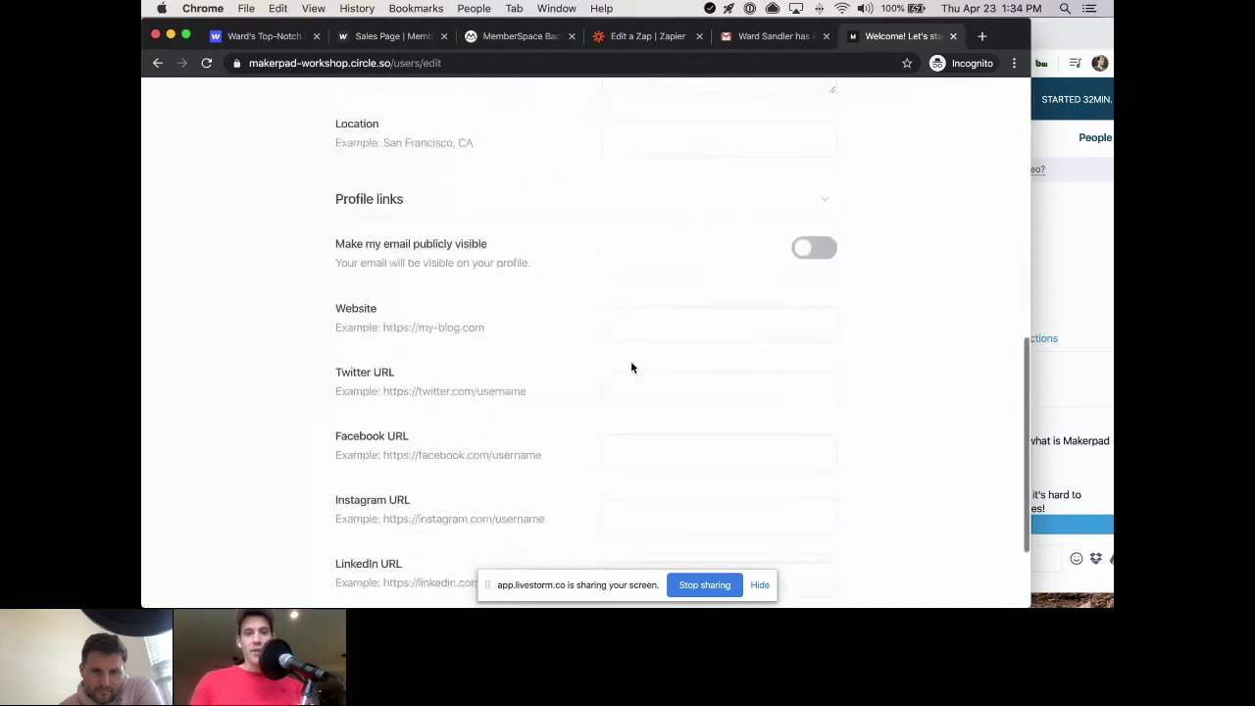
scroll(630, 364, down, 3)
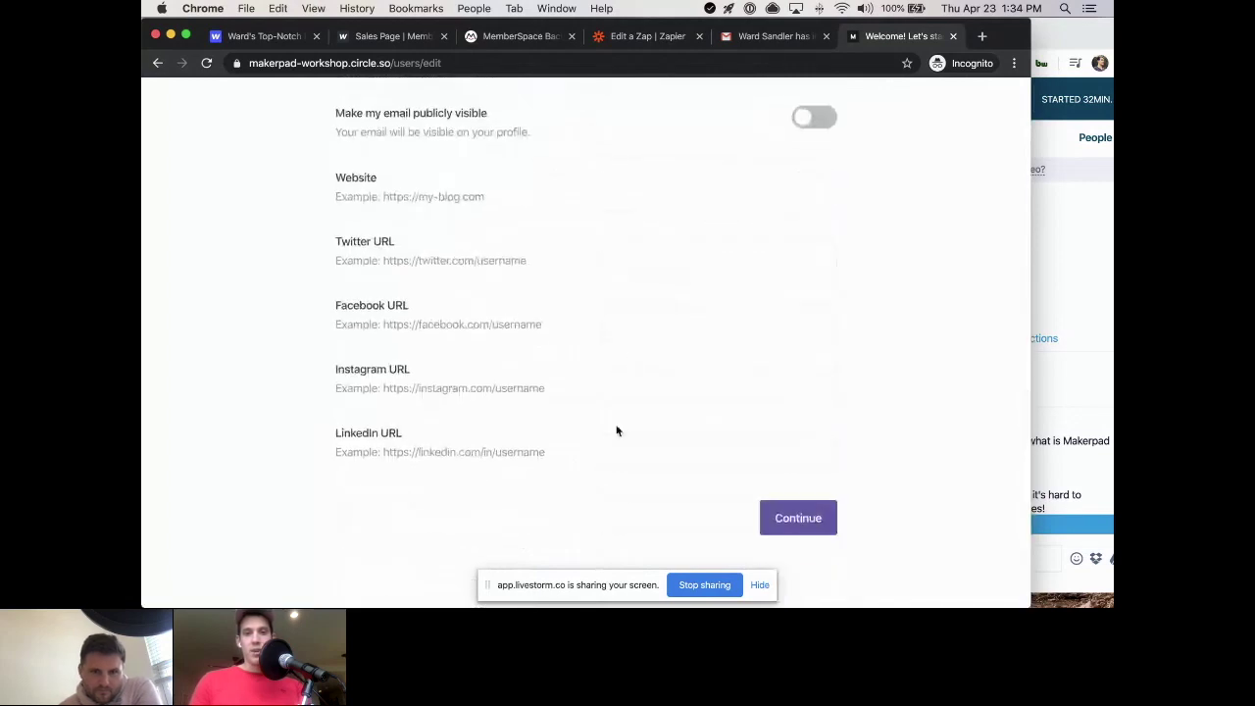
click(808, 511)
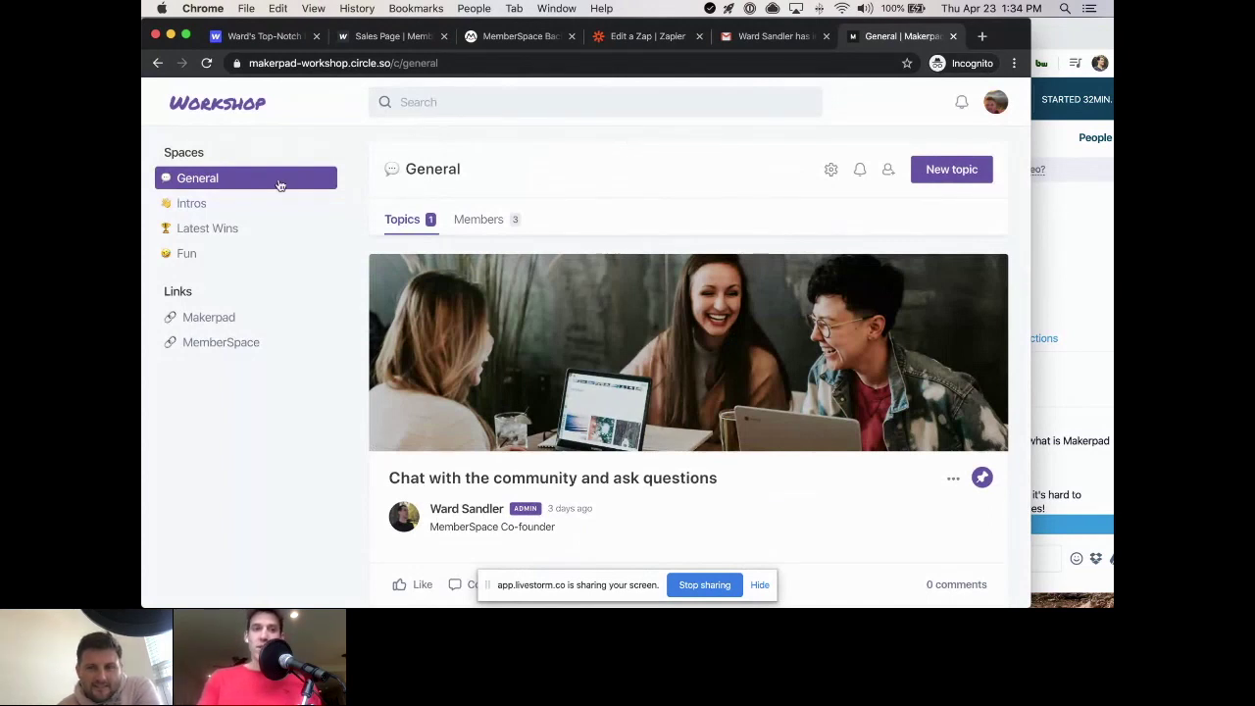
Step: Open the Intros space in the Makerpad Workshop community
click(211, 201)
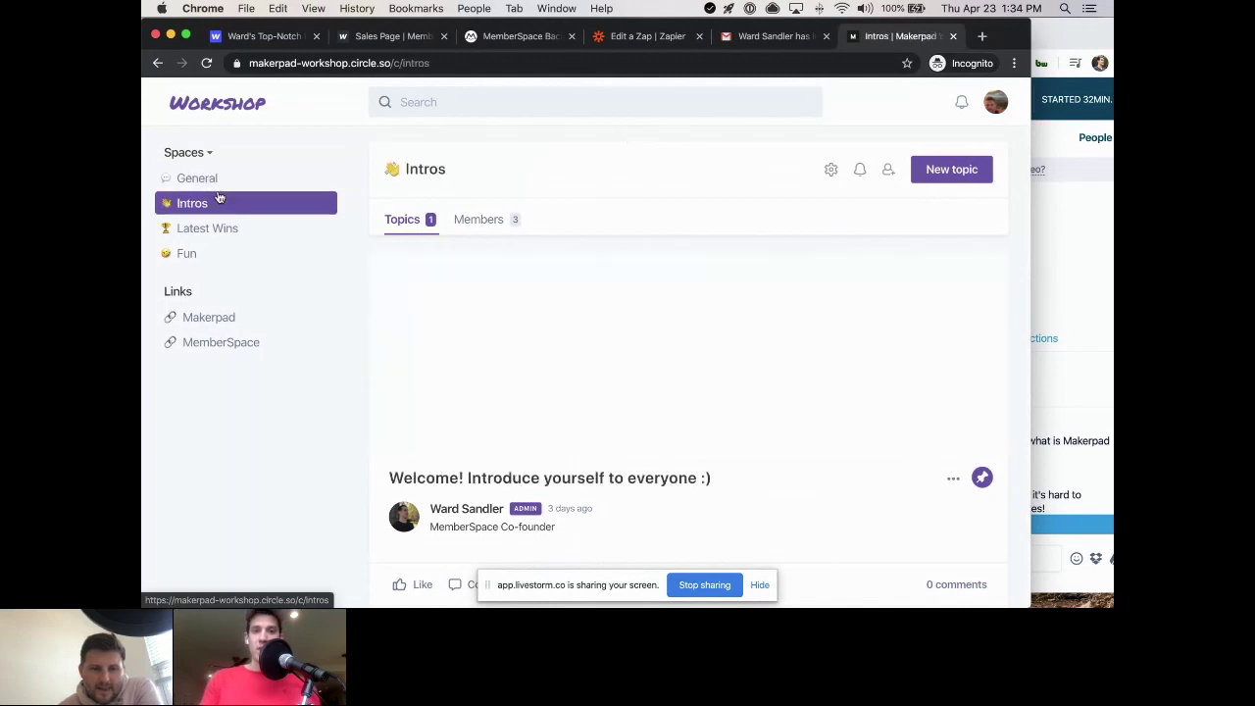